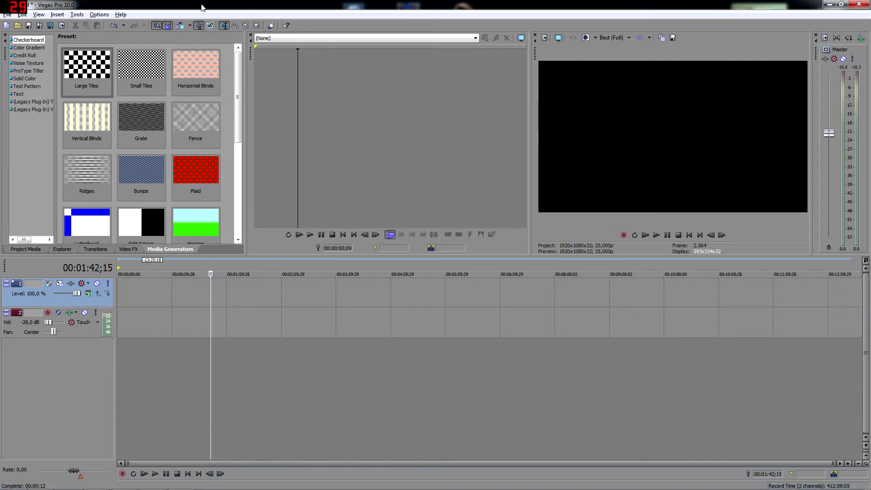
pyautogui.click(127, 291)
pyautogui.click(186, 288)
pyautogui.click(151, 286)
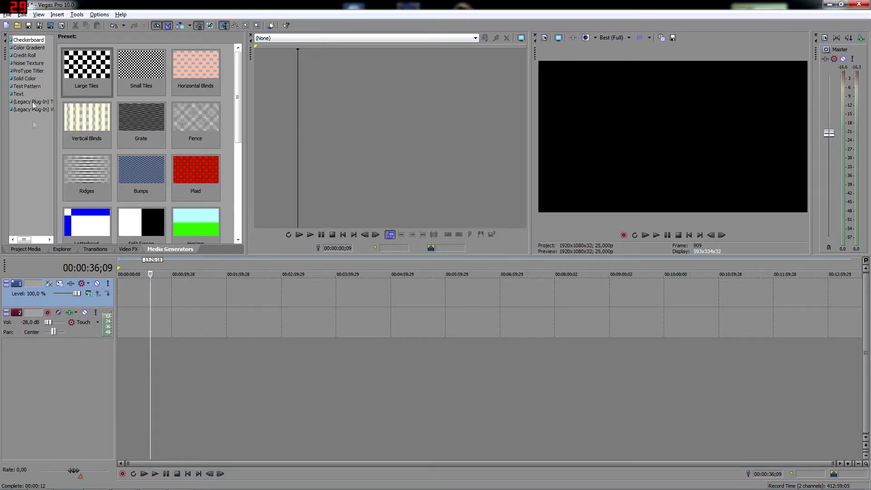
# - Look through the Color Gradient, Test Pattern and Credit Roll media generator presets
pyautogui.click(25, 48)
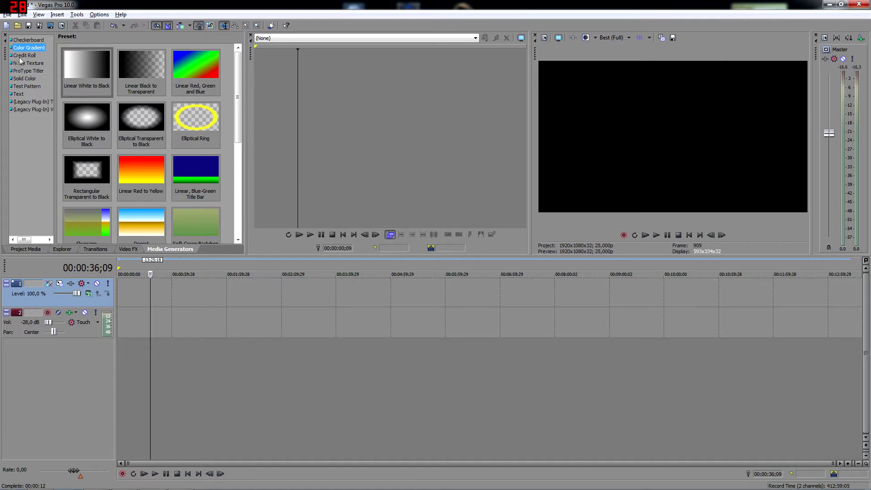
pyautogui.click(22, 86)
pyautogui.click(25, 56)
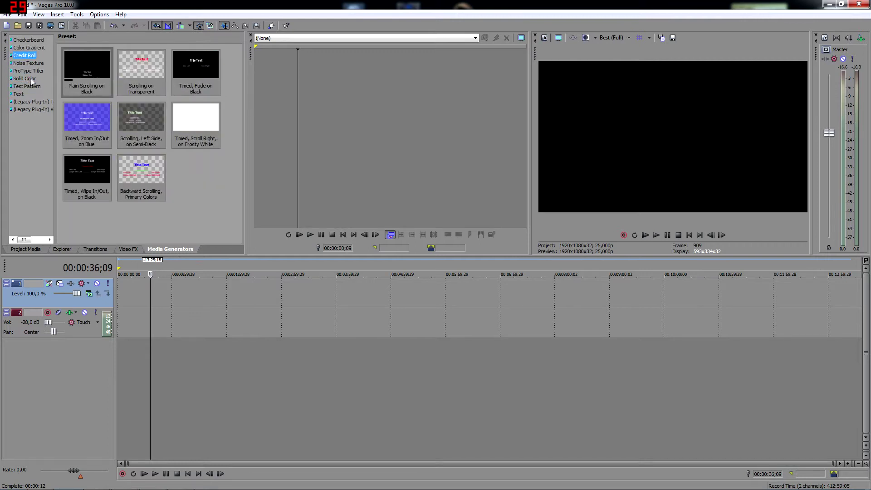
pyautogui.click(129, 249)
pyautogui.click(170, 249)
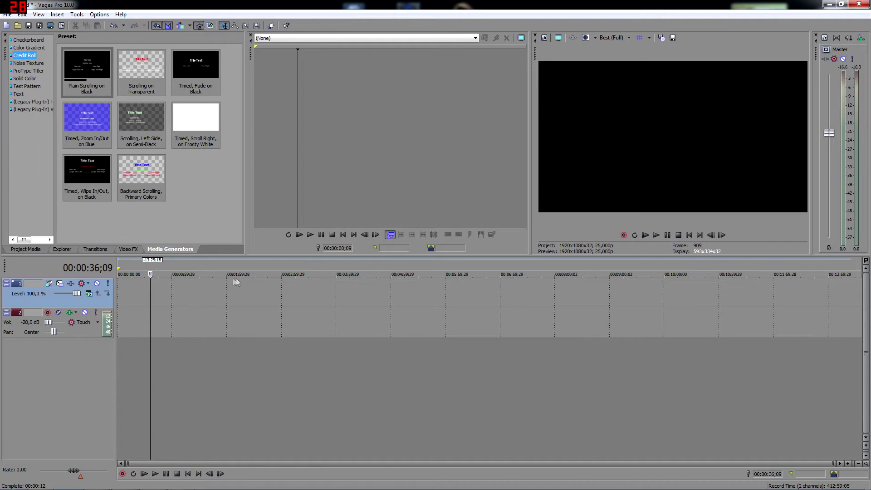
# - Insert a new audio track below the existing video and audio tracks
pyautogui.click(72, 301)
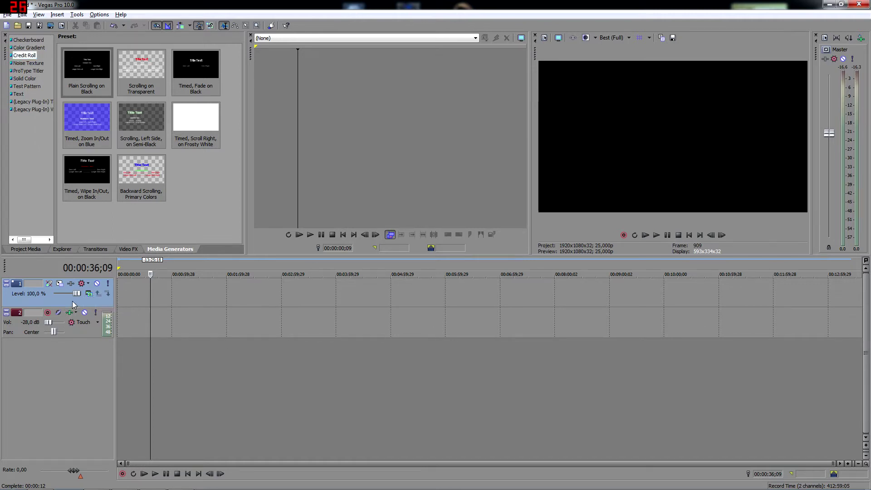
pyautogui.click(81, 328)
pyautogui.click(75, 299)
pyautogui.click(78, 336)
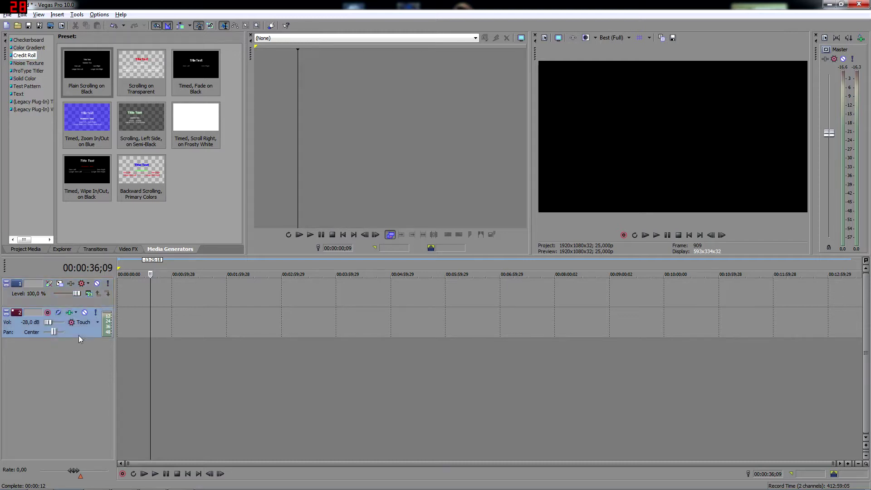
pyautogui.rightClick(58, 360)
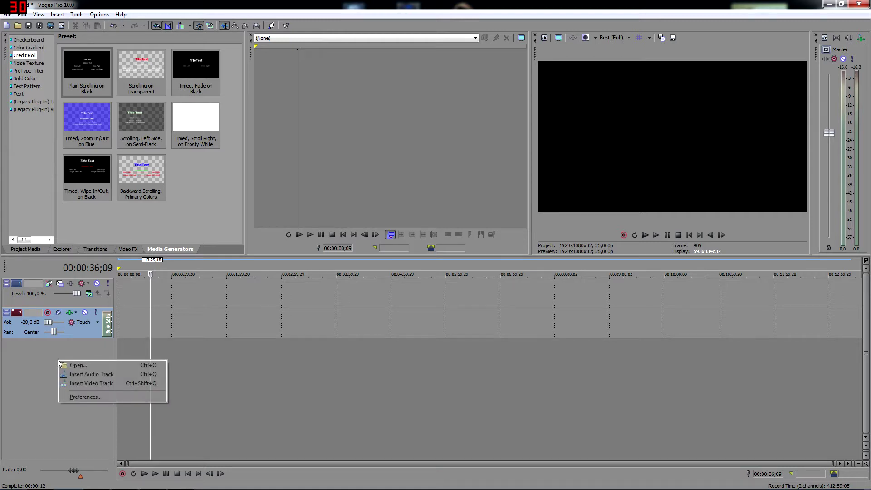
pyautogui.click(91, 377)
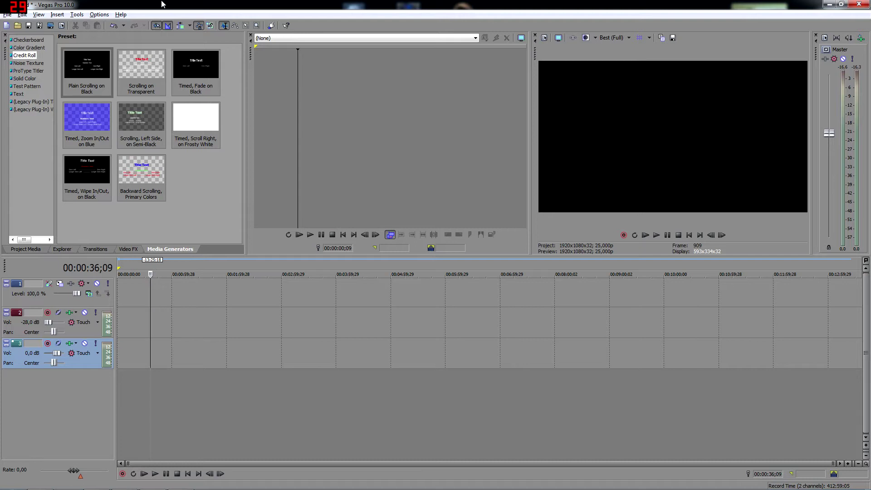
# - Open the first six Diablo III recordings from the Fraps folder, 15-28-52-68 through 15-40-04-45, onto the timeline
pyautogui.click(18, 25)
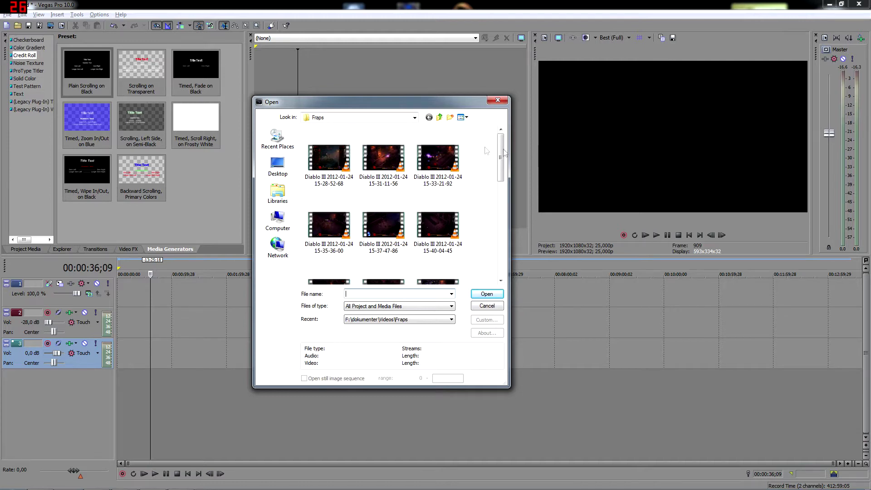
pyautogui.click(411, 118)
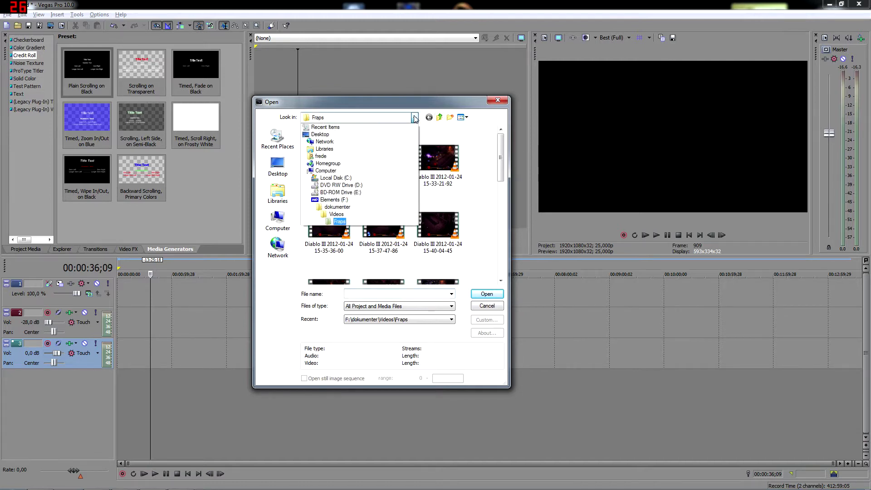
pyautogui.click(414, 118)
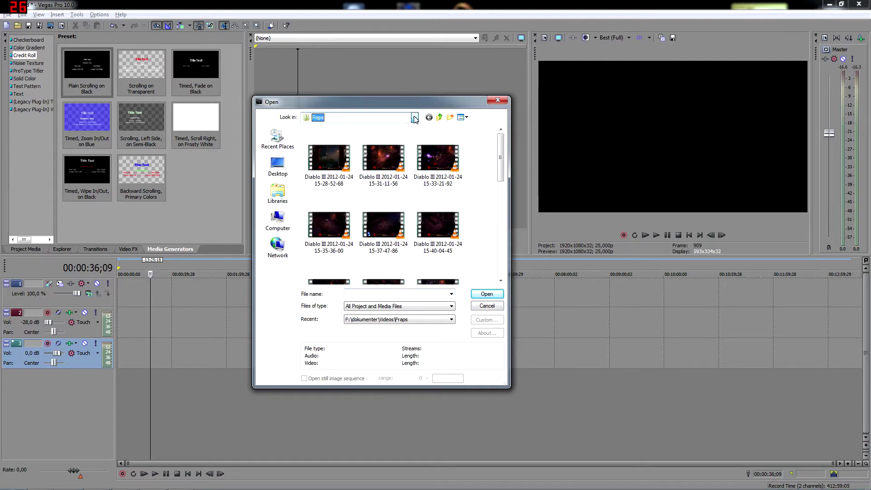
pyautogui.click(329, 159)
pyautogui.keyDown('shift'); pyautogui.click(432, 222); pyautogui.keyUp('shift')
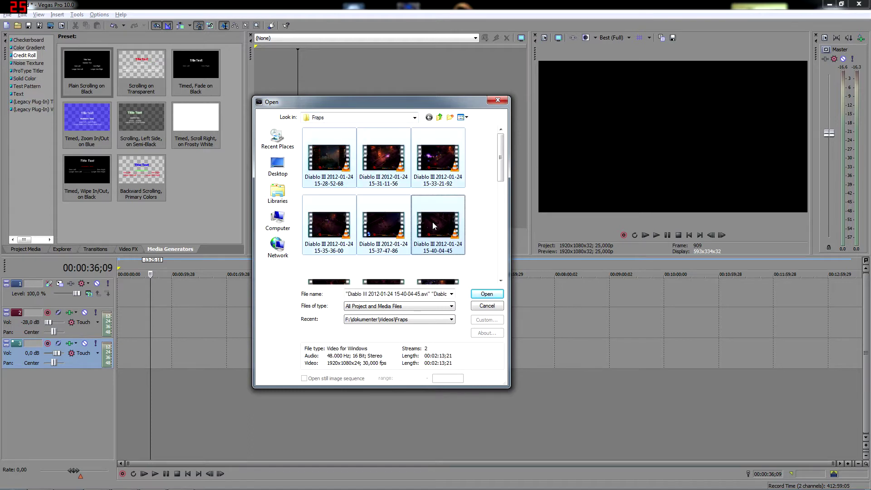
pyautogui.click(485, 294)
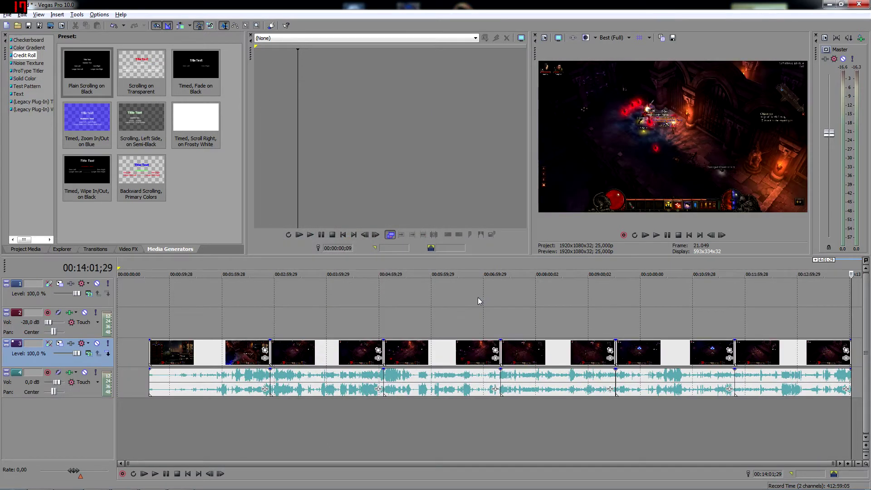
# - Move all six video clips together up to video track 1, starting at the beginning of the timeline
pyautogui.moveTo(170, 356); pyautogui.dragTo(199, 364)
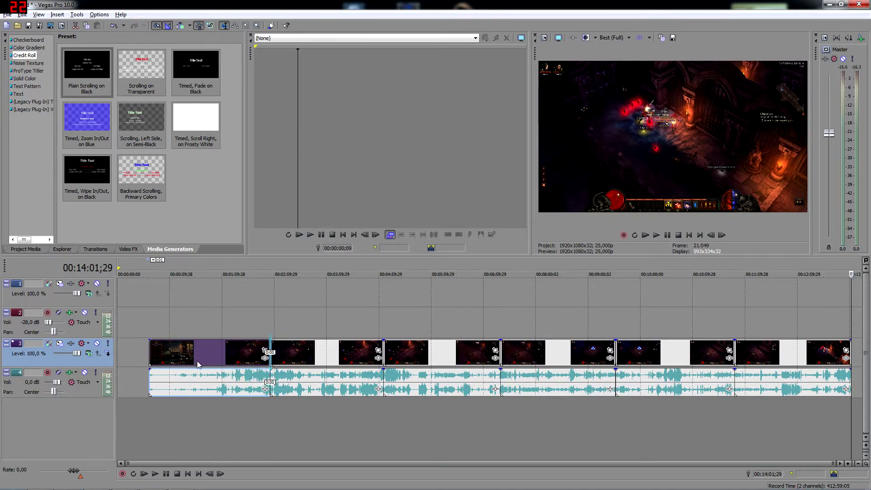
pyautogui.keyDown('shift'); pyautogui.click(846, 349); pyautogui.keyUp('shift')
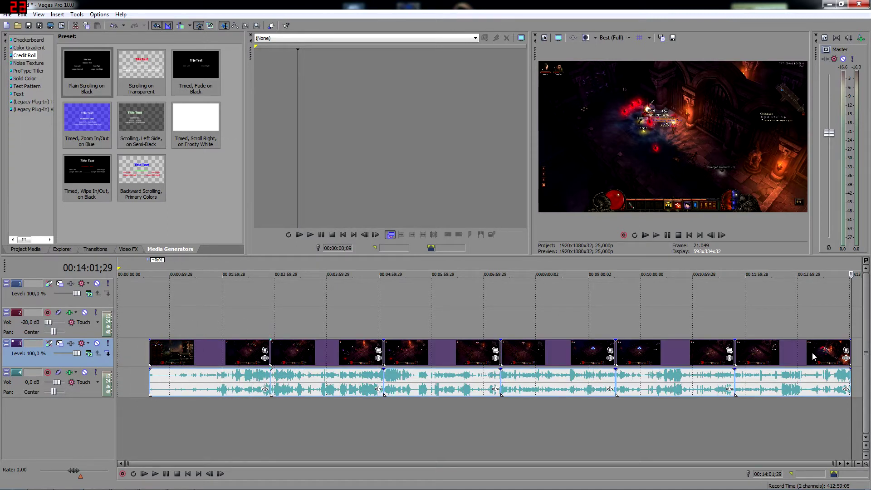
pyautogui.moveTo(846, 349); pyautogui.dragTo(778, 361)
pyautogui.moveTo(137, 348); pyautogui.dragTo(140, 295)
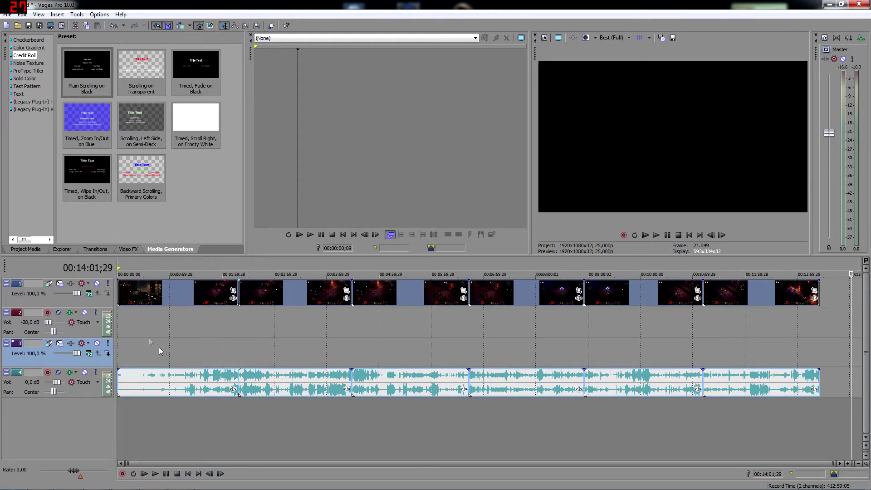
# - Move all the clips' audio events together from track 4 up to audio track 2
pyautogui.click(139, 390)
pyautogui.keyDown('shift'); pyautogui.click(764, 391); pyautogui.keyUp('shift')
pyautogui.moveTo(763, 390); pyautogui.dragTo(756, 325)
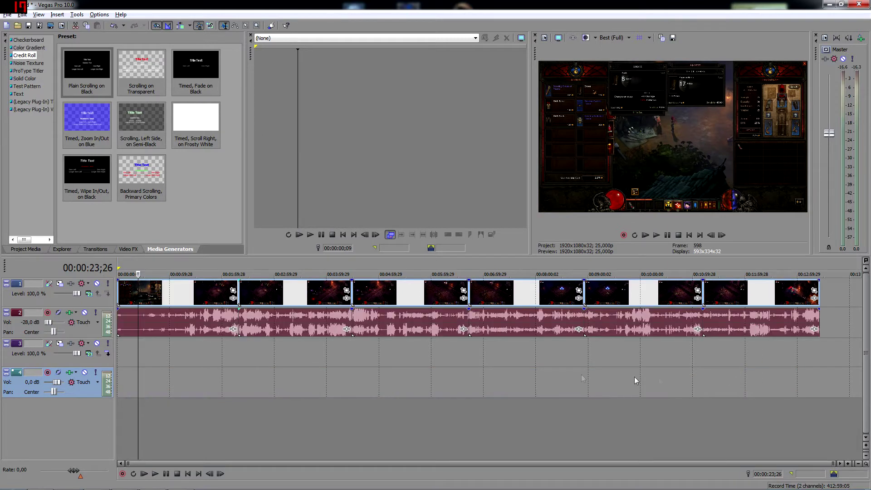
# - Delete the emptied audio track 4
pyautogui.click(134, 352)
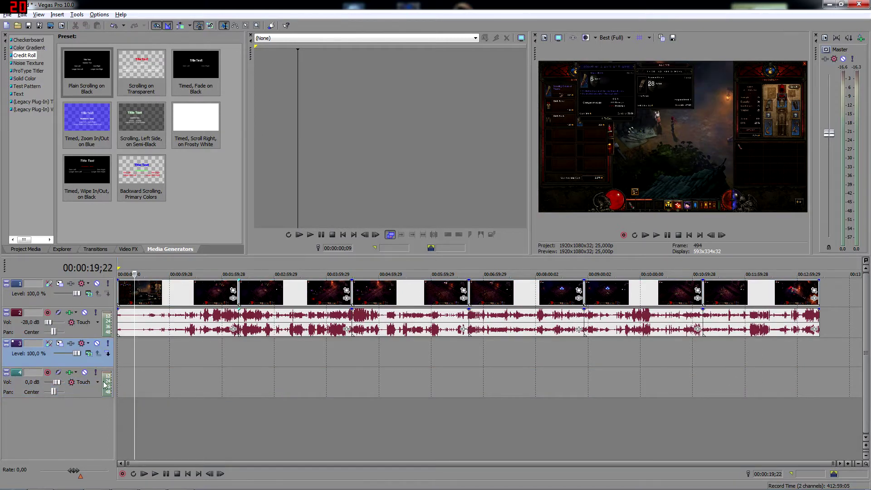
pyautogui.rightClick(62, 413)
pyautogui.rightClick(78, 394)
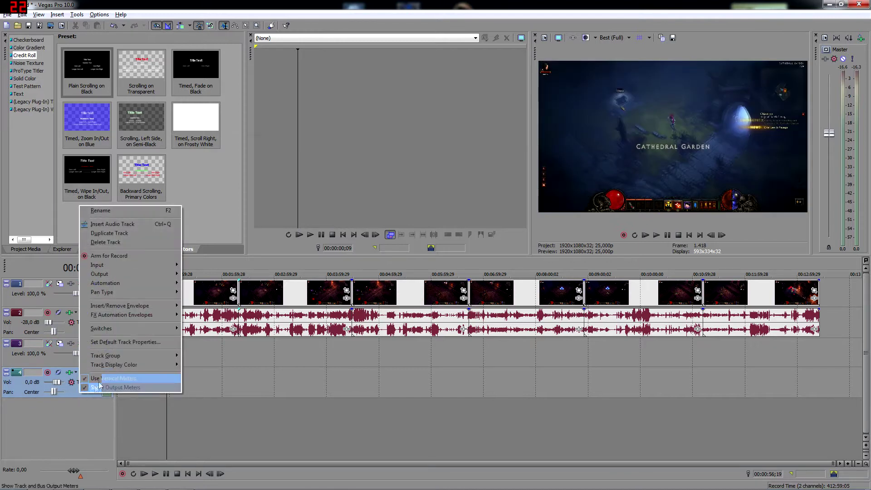
pyautogui.click(131, 242)
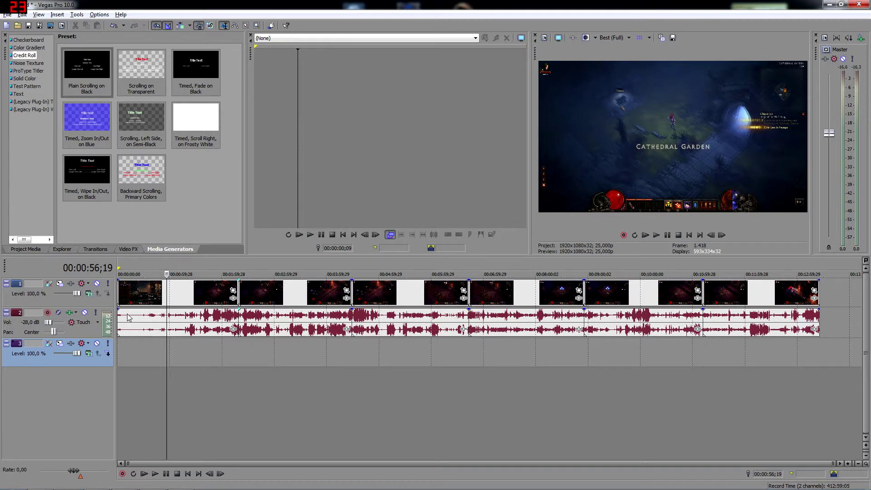
# - Preview the gameplay footage at several points in the first five minutes of the timeline
pyautogui.click(184, 344)
pyautogui.click(146, 348)
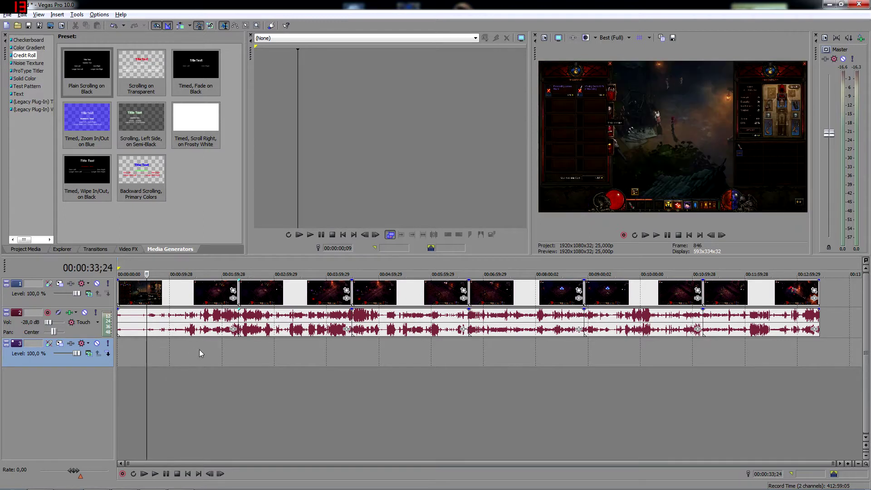
pyautogui.click(200, 353)
pyautogui.click(169, 350)
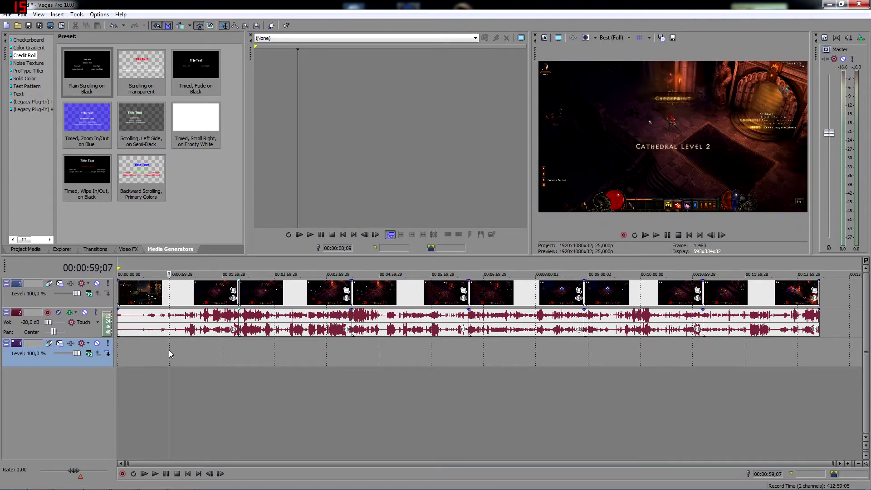
pyautogui.click(250, 360)
pyautogui.click(292, 360)
pyautogui.click(317, 362)
pyautogui.click(377, 358)
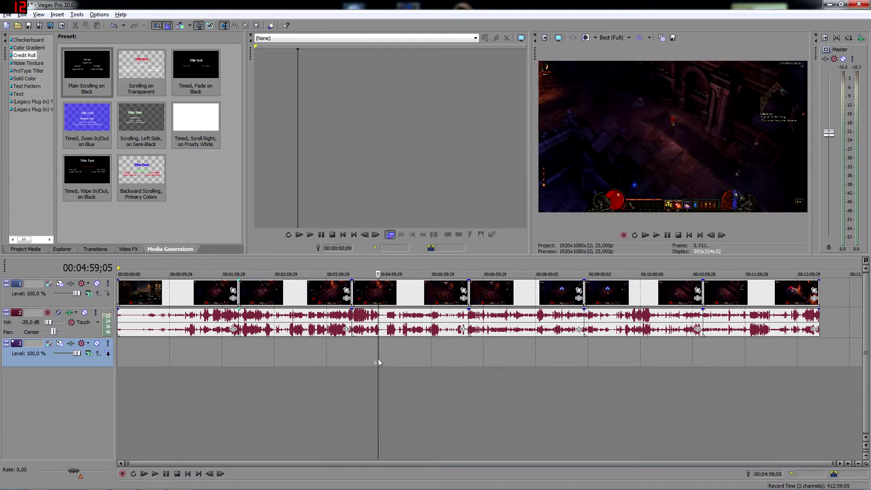
pyautogui.click(301, 358)
# - Examine the Switches and Group options available for the second clip's audio event on track 2
pyautogui.moveTo(268, 290)
pyautogui.mouseDown()
pyautogui.moveTo(288, 290)
pyautogui.moveTo(216, 294)
pyautogui.moveTo(323, 295)
pyautogui.moveTo(205, 294)
pyautogui.moveTo(272, 295)
pyautogui.moveTo(264, 312)
pyautogui.moveTo(273, 300)
pyautogui.moveTo(227, 293)
pyautogui.moveTo(267, 305)
pyautogui.mouseUp()
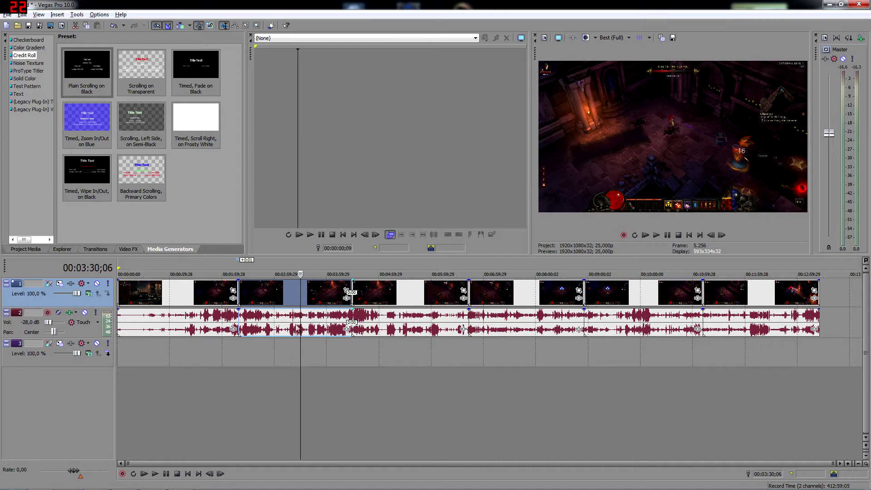
pyautogui.click(285, 356)
pyautogui.click(272, 323)
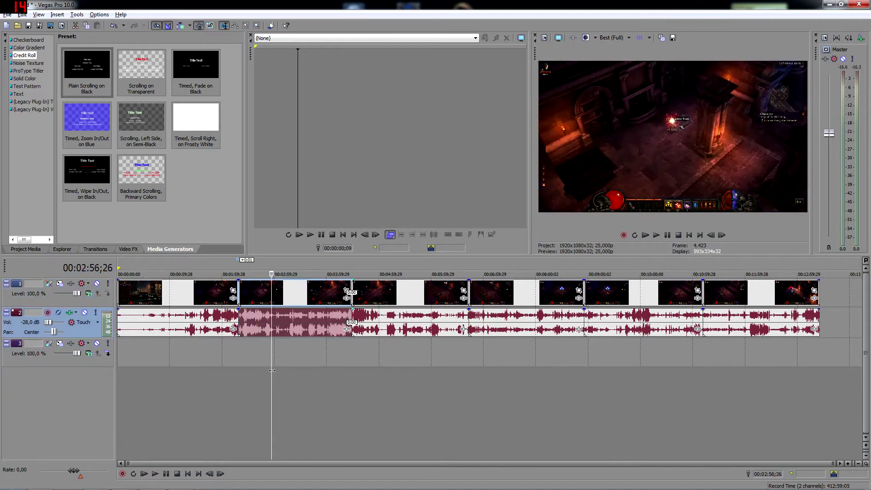
pyautogui.click(265, 364)
pyautogui.click(263, 325)
pyautogui.rightClick(263, 325)
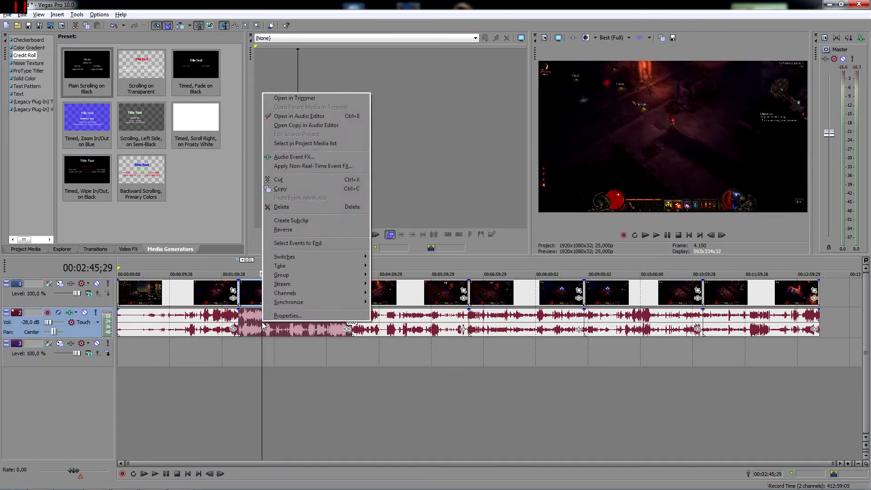
pyautogui.moveTo(307, 257)
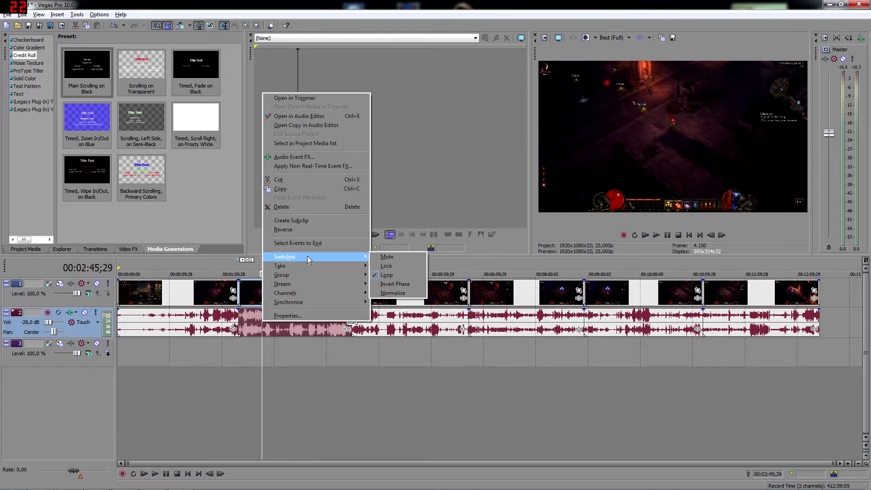
pyautogui.moveTo(308, 275)
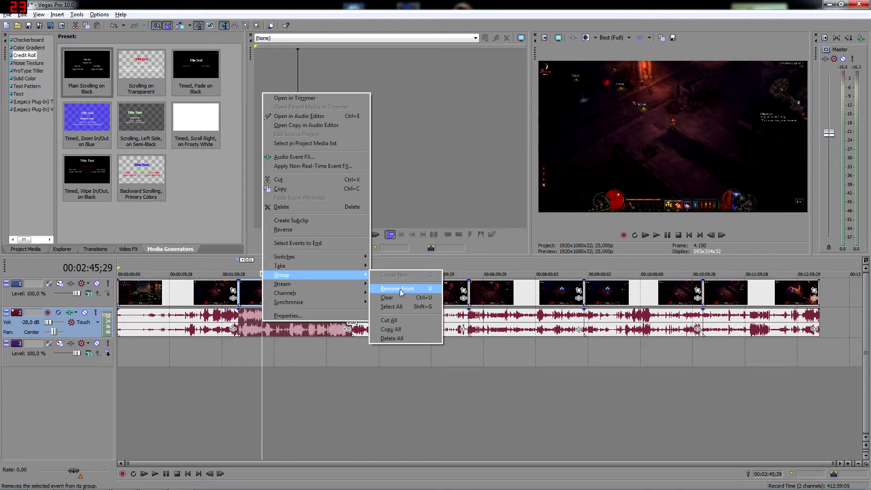
pyautogui.click(315, 358)
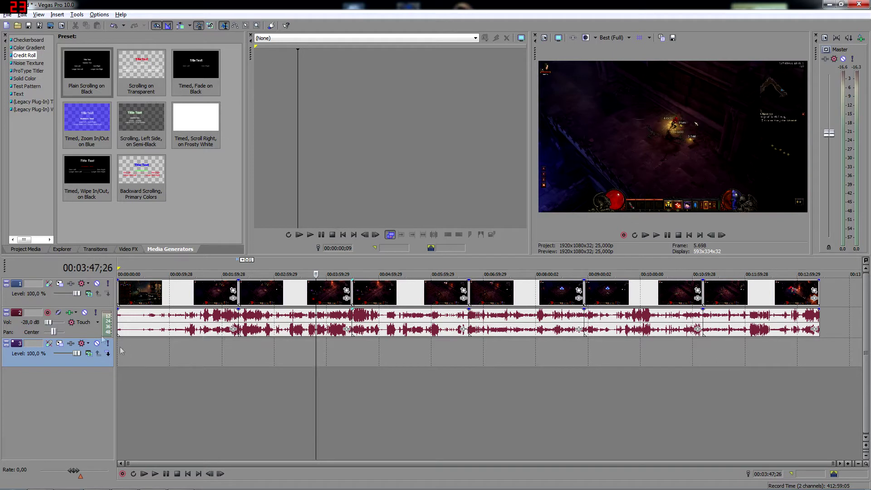
# - Set the volume of audio track 2 to -25,6 dB
pyautogui.moveTo(48, 323); pyautogui.dragTo(54, 326)
# - Open the audio file Ikke navngivet from the Desktop onto the timeline and acknowledge the audio proxy notice
pyautogui.click(16, 26)
pyautogui.click(277, 164)
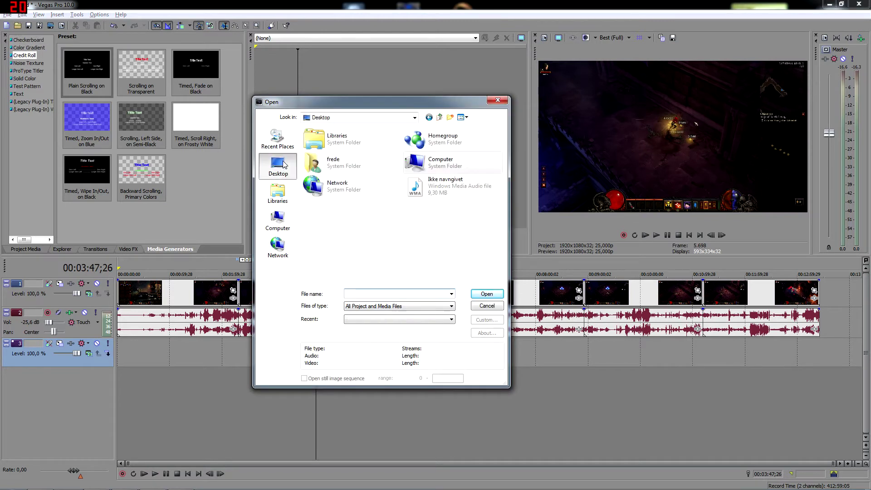
pyautogui.click(423, 196)
pyautogui.click(487, 294)
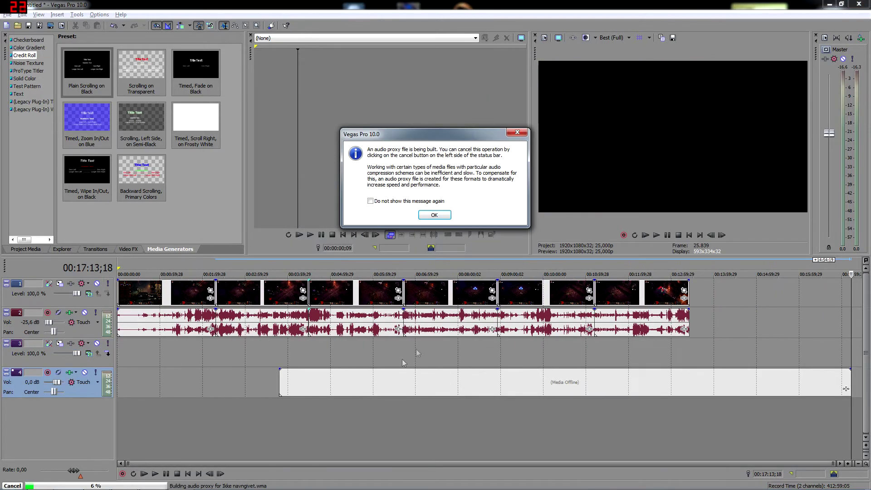
pyautogui.click(434, 215)
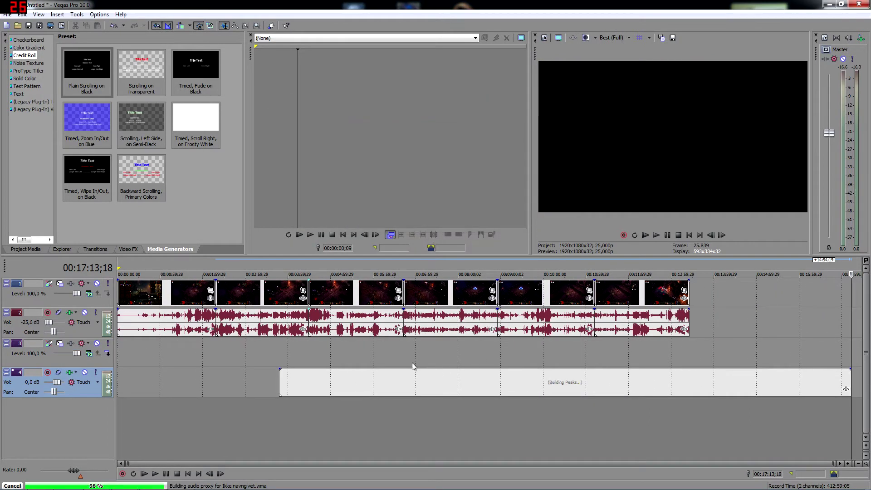
pyautogui.click(427, 384)
pyautogui.click(560, 383)
pyautogui.click(431, 386)
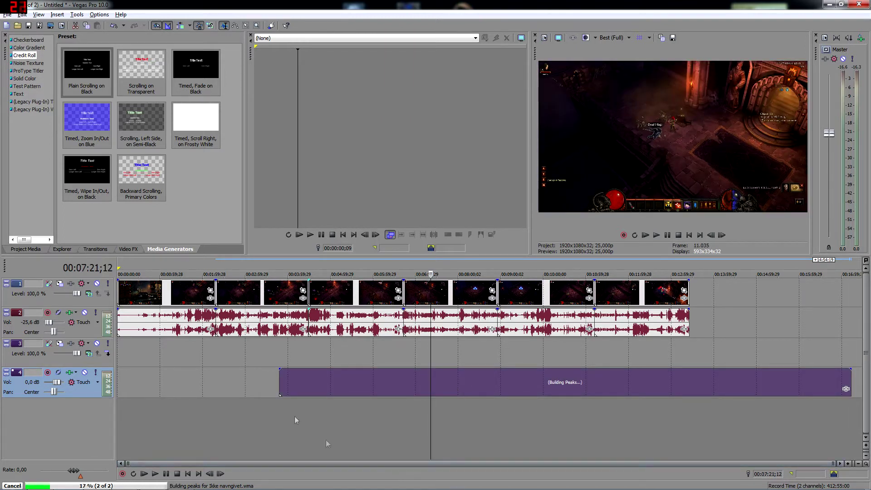
pyautogui.click(195, 293)
pyautogui.click(162, 293)
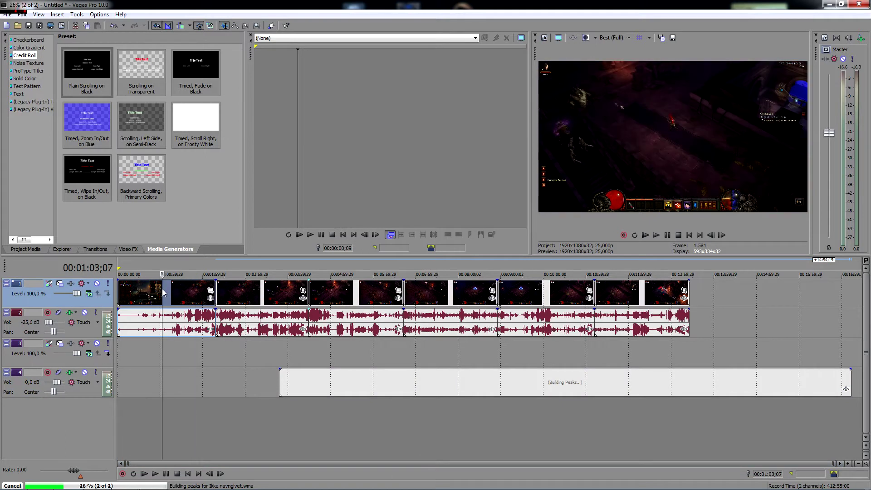
pyautogui.click(238, 291)
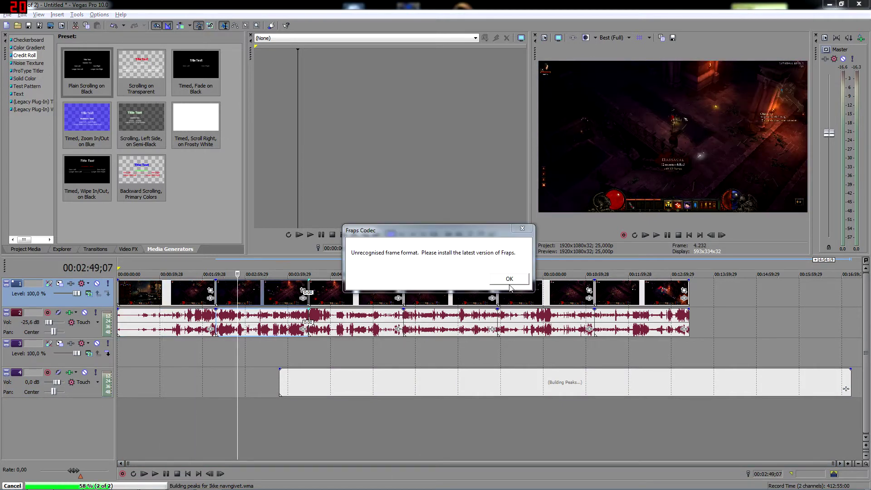
# - Acknowledge the Fraps codec notice and preview the gameplay clips at several points between about four and eleven minutes
pyautogui.click(509, 280)
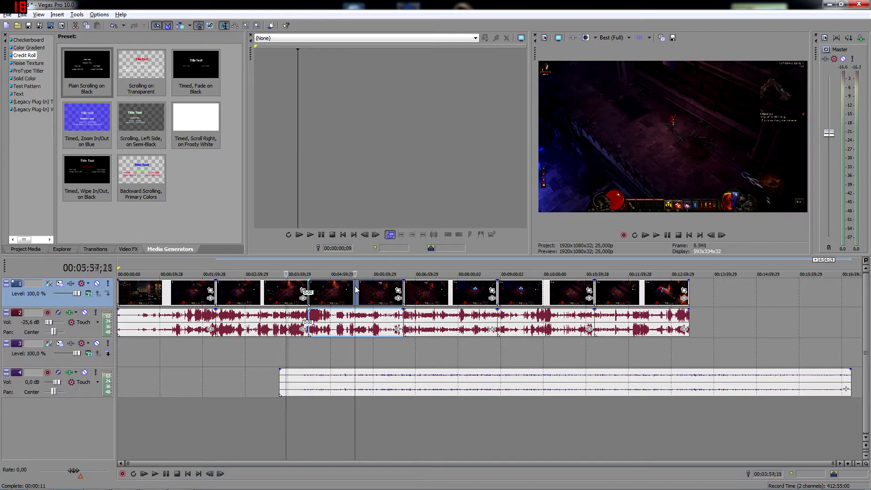
pyautogui.click(272, 302)
pyautogui.click(339, 302)
pyautogui.click(341, 325)
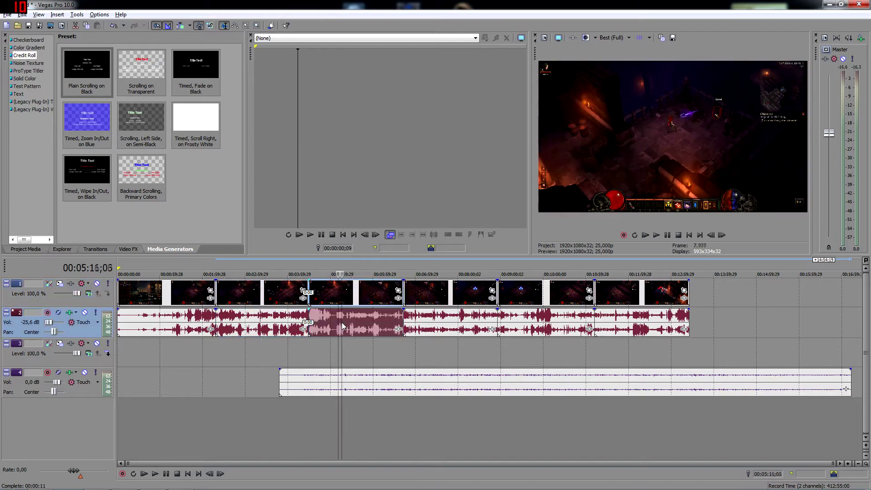
pyautogui.click(437, 325)
pyautogui.click(512, 324)
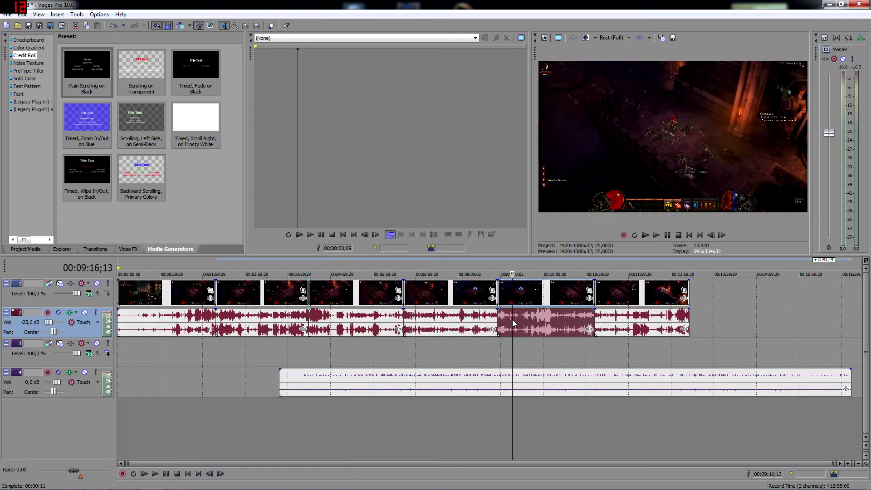
pyautogui.click(619, 325)
pyautogui.click(556, 324)
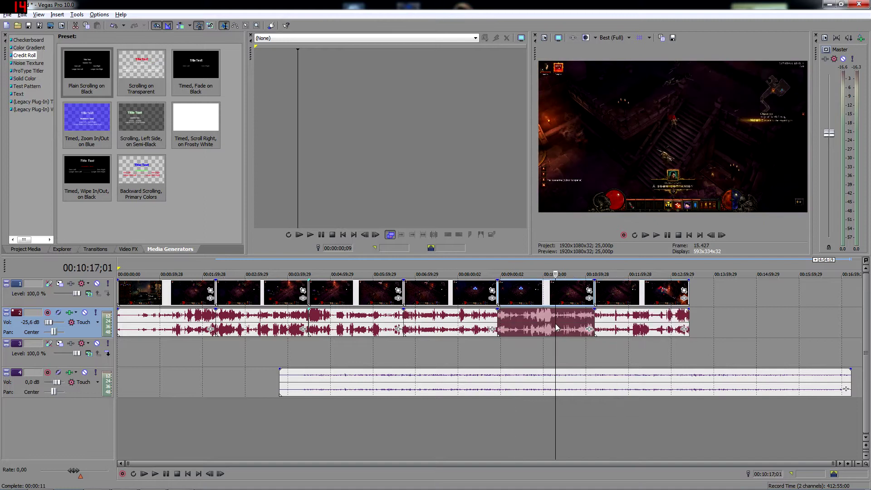
pyautogui.click(449, 324)
pyautogui.click(370, 324)
# - Remove the empty video track and move the separate audio event directly beneath track 2, aligned with the timeline's start
pyautogui.click(357, 381)
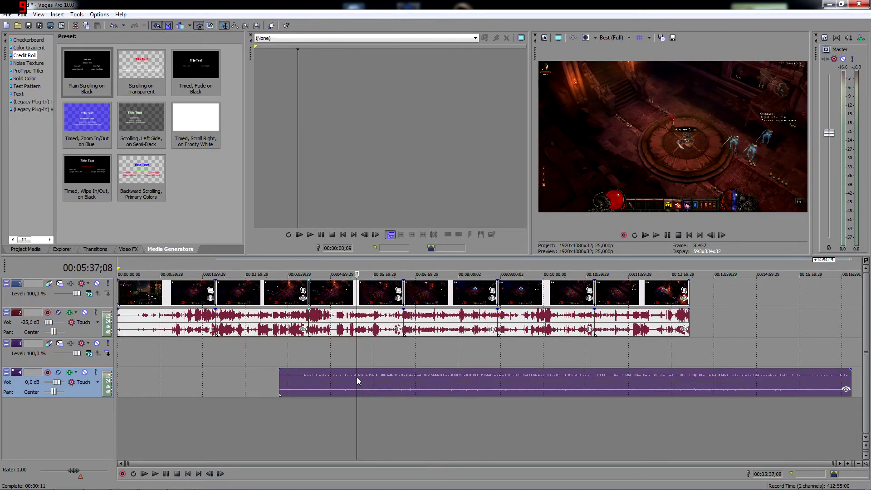
pyautogui.moveTo(644, 463); pyautogui.dragTo(613, 463)
pyautogui.moveTo(472, 383); pyautogui.dragTo(283, 345)
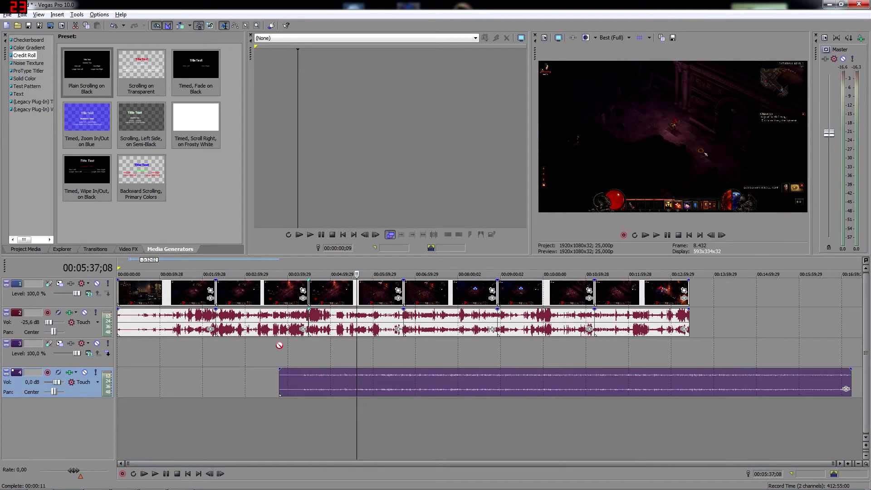
pyautogui.moveTo(208, 360); pyautogui.dragTo(230, 360)
pyautogui.moveTo(176, 359); pyautogui.dragTo(179, 363)
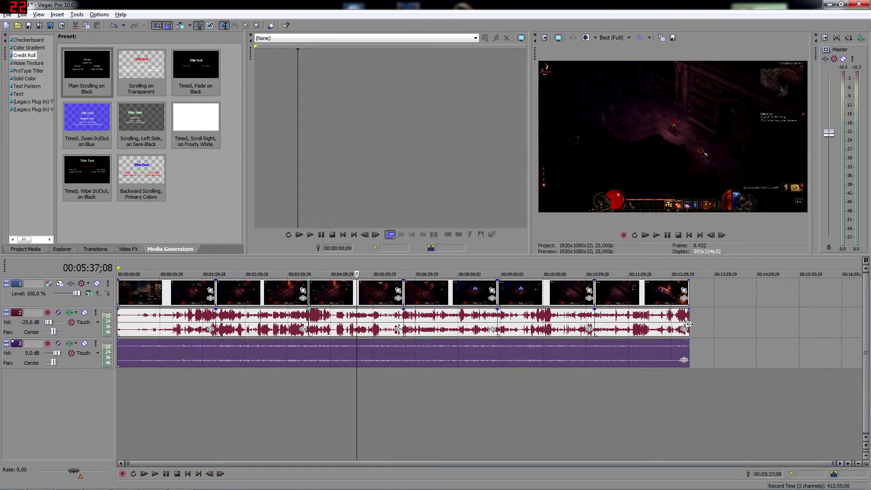
# - Split the separate audio event on track 3 at about 32 seconds
pyautogui.scroll(5, 693, 344)
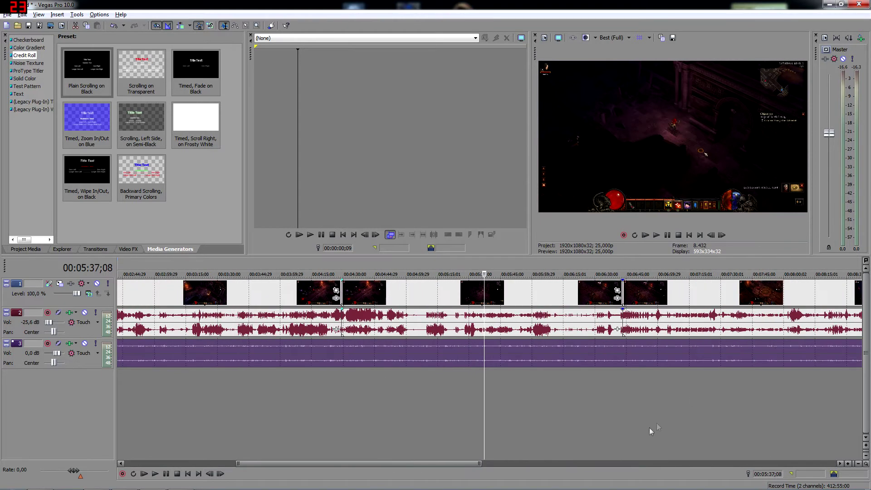
pyautogui.moveTo(458, 467); pyautogui.dragTo(713, 436)
pyautogui.scroll(3, 705, 414)
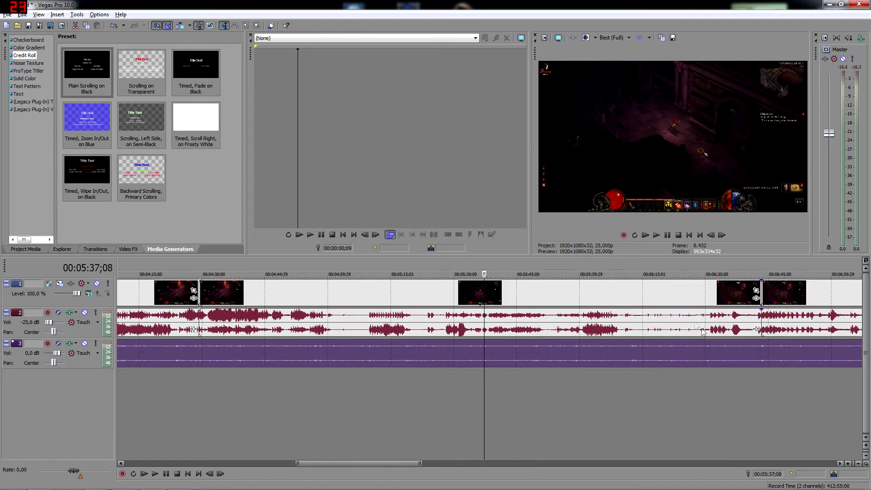
pyautogui.moveTo(384, 463); pyautogui.dragTo(195, 425)
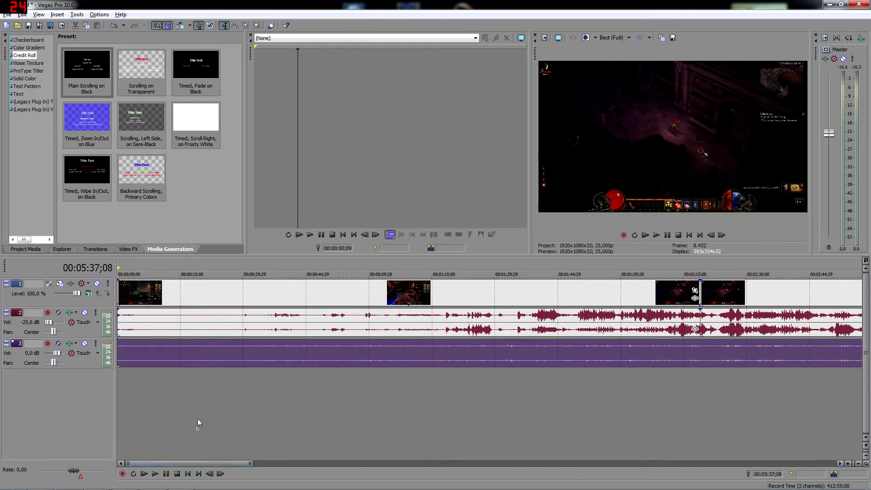
pyautogui.scroll(-5, 249, 396)
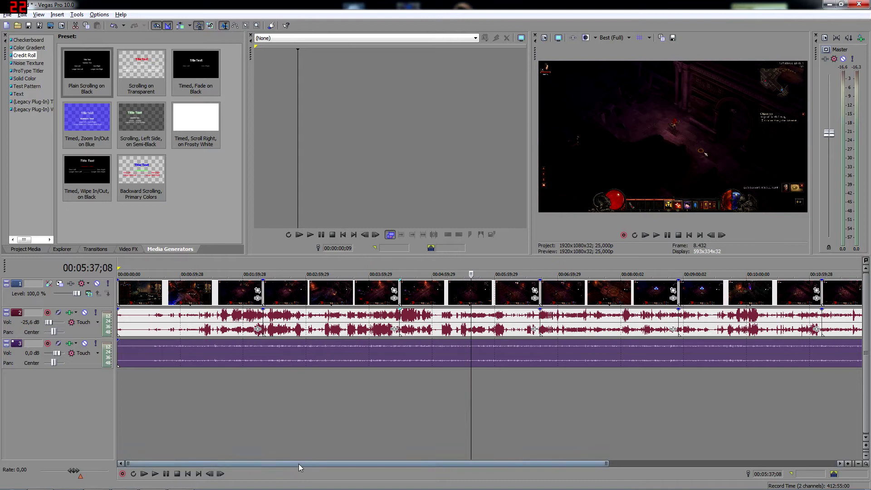
pyautogui.click(151, 350)
pyautogui.press('s')
pyautogui.click(145, 350)
pyautogui.press('Delete')
# - Examine the part of the track 3 audio after the split at several points in the first two and a half minutes
pyautogui.click(189, 354)
pyautogui.click(223, 359)
pyautogui.click(268, 358)
pyautogui.click(219, 361)
pyautogui.click(195, 356)
pyautogui.click(176, 355)
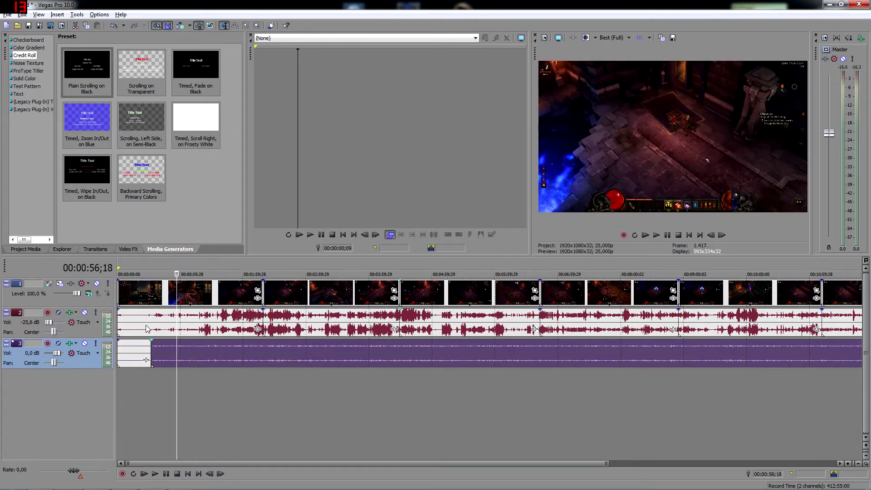
# - Split the first gameplay clip and its audio on tracks 1 and 2 at 00:00:32;12, matching the cut on track 3
pyautogui.click(145, 317)
pyautogui.click(156, 318)
pyautogui.click(162, 323)
pyautogui.click(151, 322)
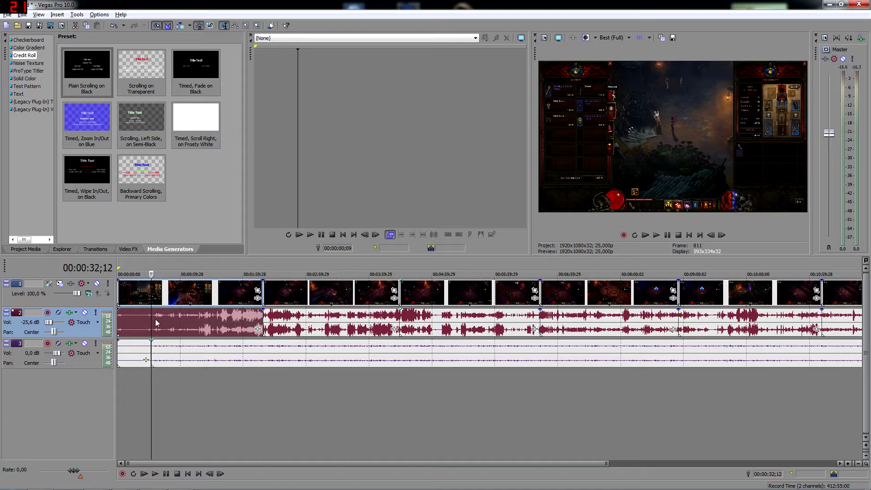
pyautogui.click(144, 314)
pyautogui.press('Delete')
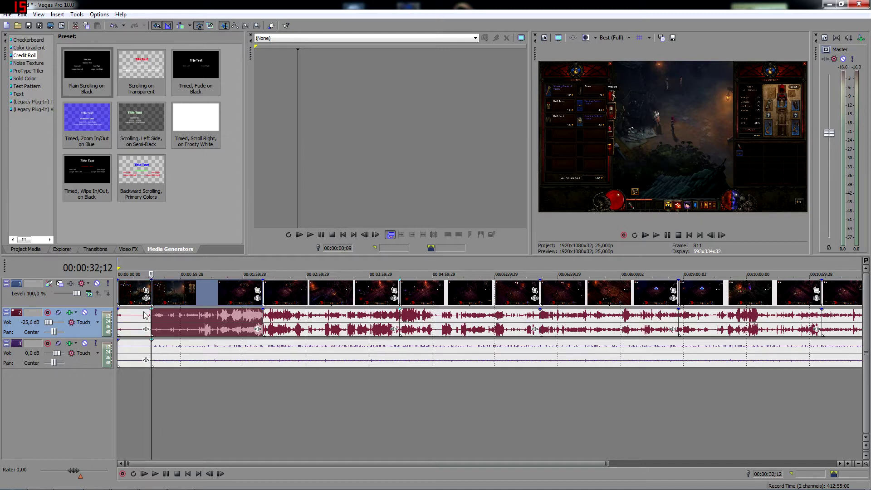
# - Examine the split segments and the neighbouring clips on all three tracks within the first five minutes
pyautogui.click(293, 298)
pyautogui.click(323, 363)
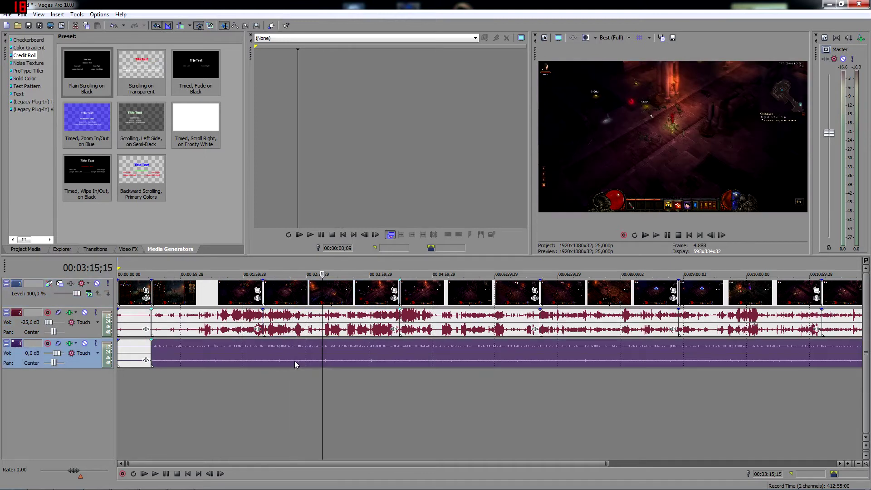
pyautogui.click(247, 360)
pyautogui.click(434, 315)
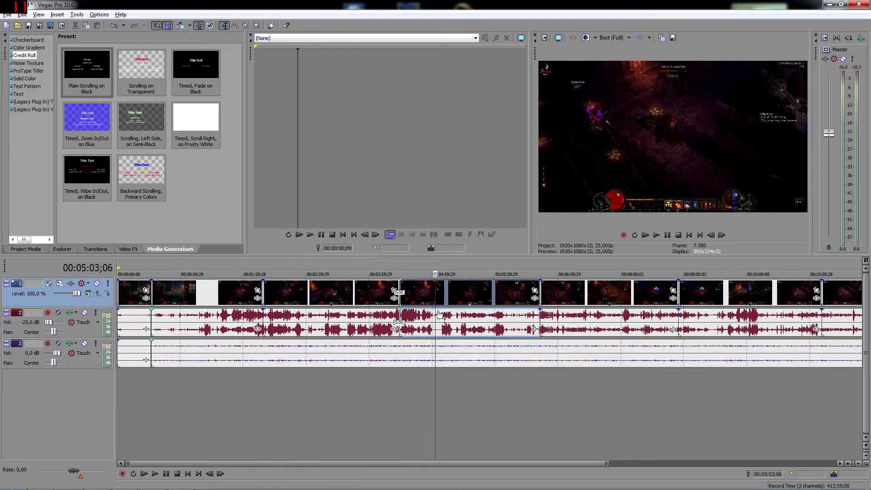
pyautogui.click(333, 321)
pyautogui.click(226, 295)
pyautogui.click(216, 295)
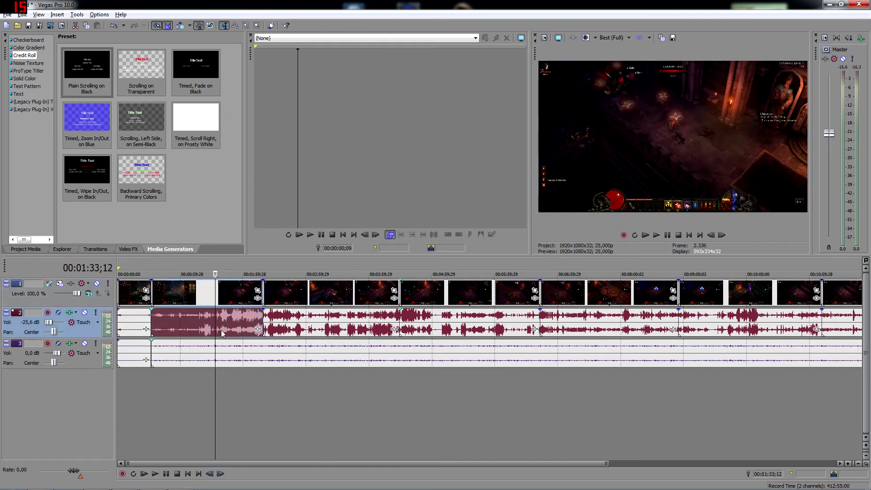
pyautogui.click(309, 317)
pyautogui.click(240, 294)
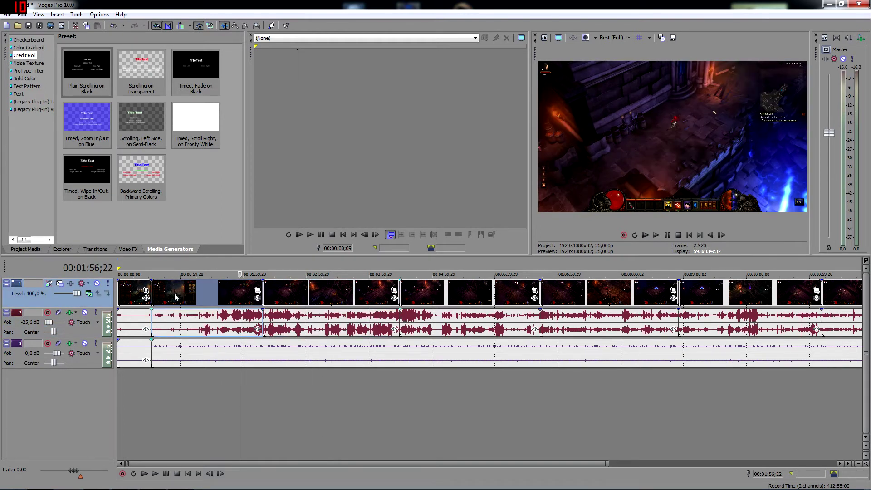
# - Delete the opening segments before the cut from video track 1 and audio tracks 2 and 3
pyautogui.click(138, 326)
pyautogui.press('Delete')
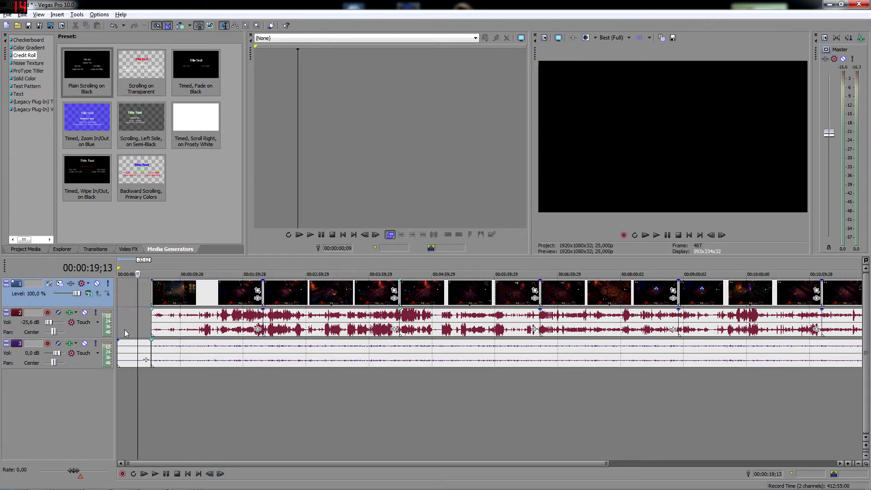
pyautogui.click(132, 351)
# - Select all remaining events on the three tracks and move them together to the start of the timeline
pyautogui.click(201, 294)
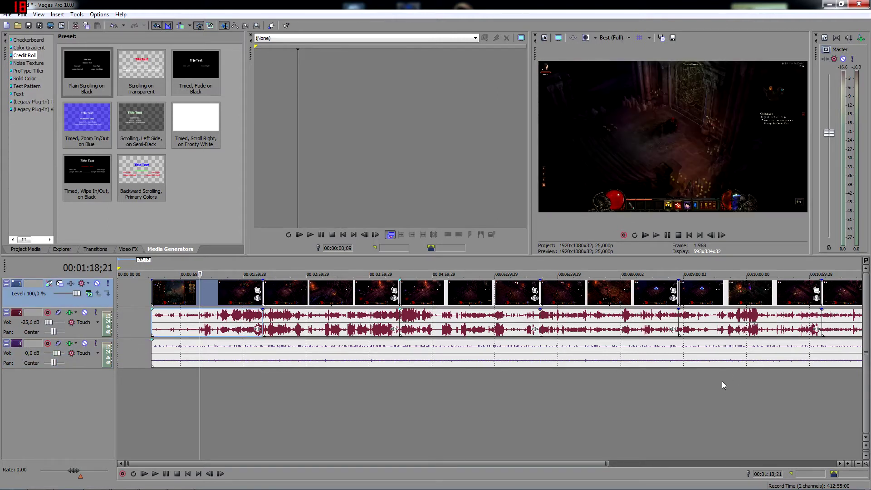
pyautogui.scroll(-3, 723, 385)
pyautogui.keyDown('ctrl'); pyautogui.click(648, 359); pyautogui.keyUp('ctrl')
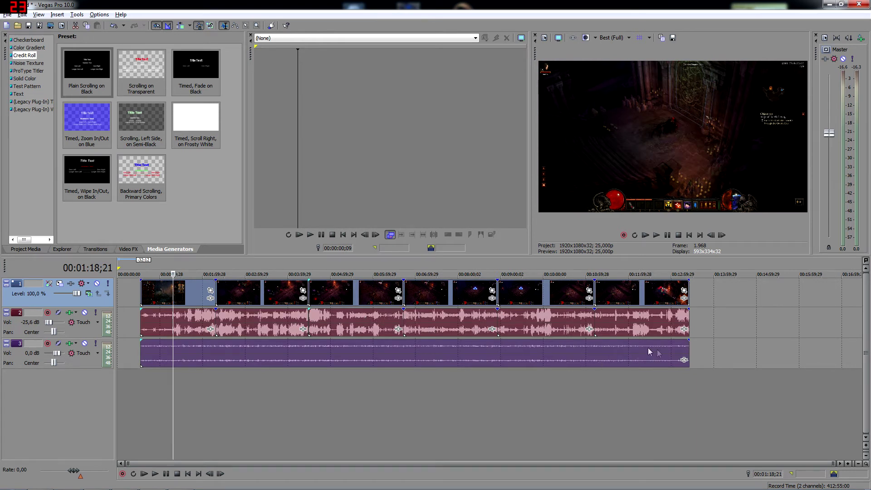
pyautogui.moveTo(185, 292); pyautogui.dragTo(159, 293)
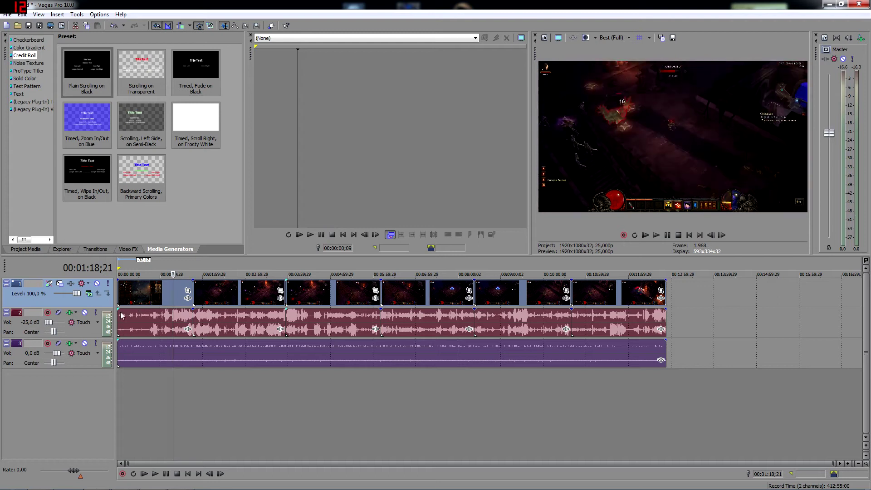
# - Play the project from the beginning and set the volume of audio track 3 to 0,5 dB
pyautogui.click(119, 292)
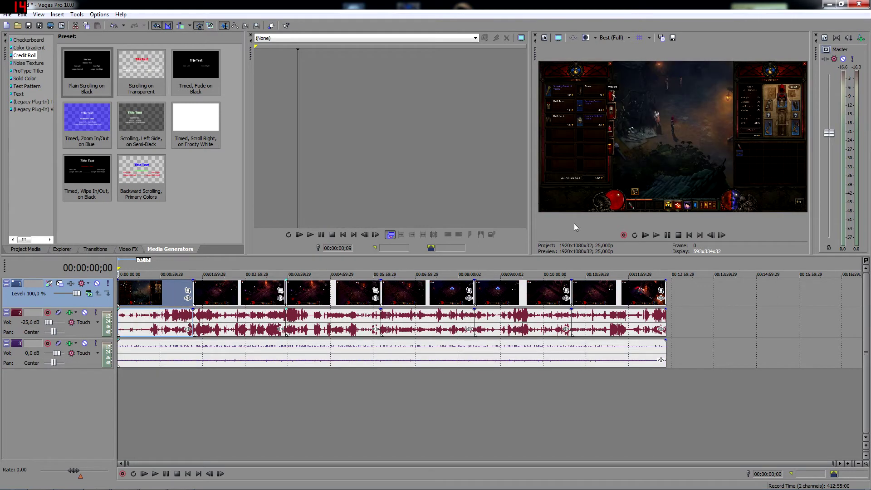
pyautogui.click(657, 235)
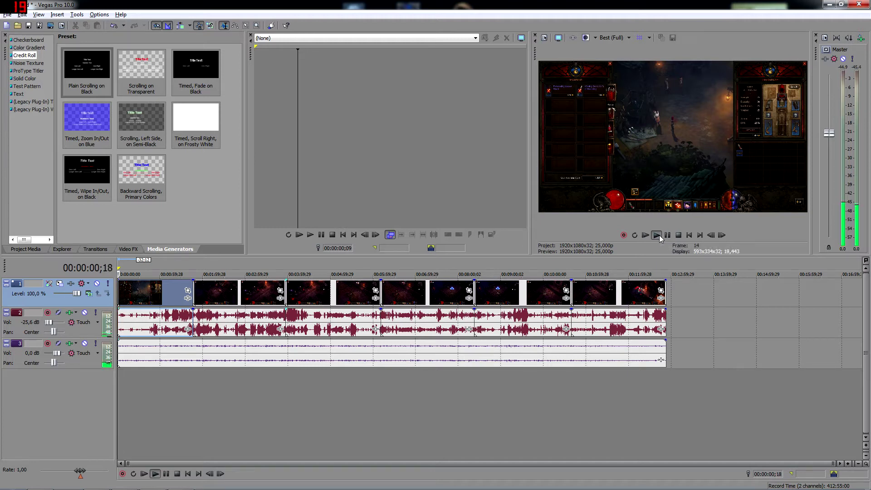
pyautogui.moveTo(57, 353); pyautogui.dragTo(58, 354)
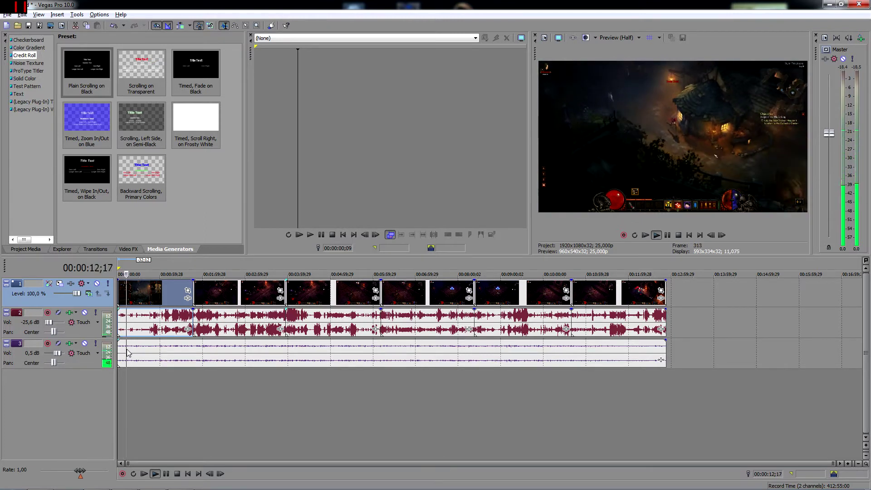
pyautogui.press('space')
# - Play a short section from about 10 seconds to check the track 3 audio against the gameplay
pyautogui.scroll(6, 128, 354)
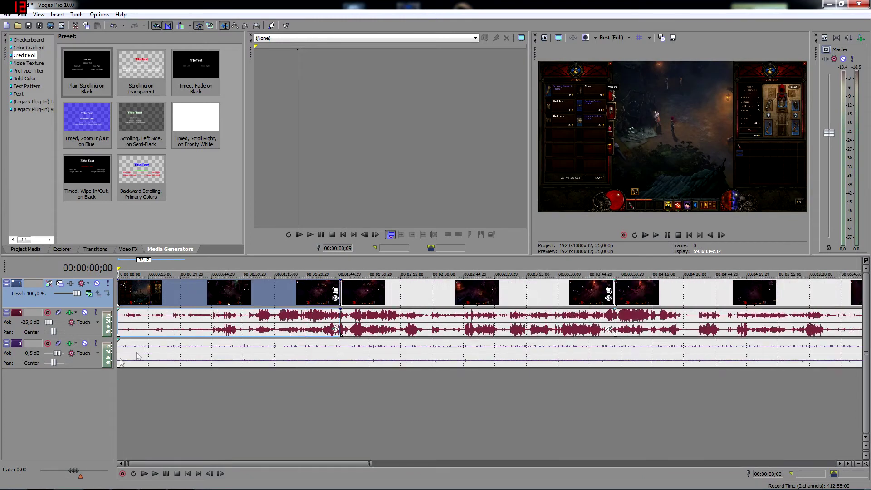
pyautogui.click(199, 352)
pyautogui.press('space')
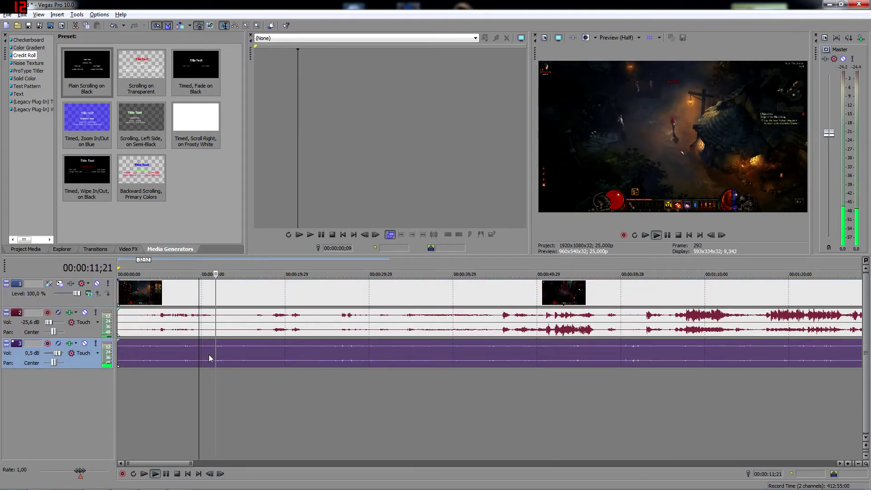
pyautogui.press('space')
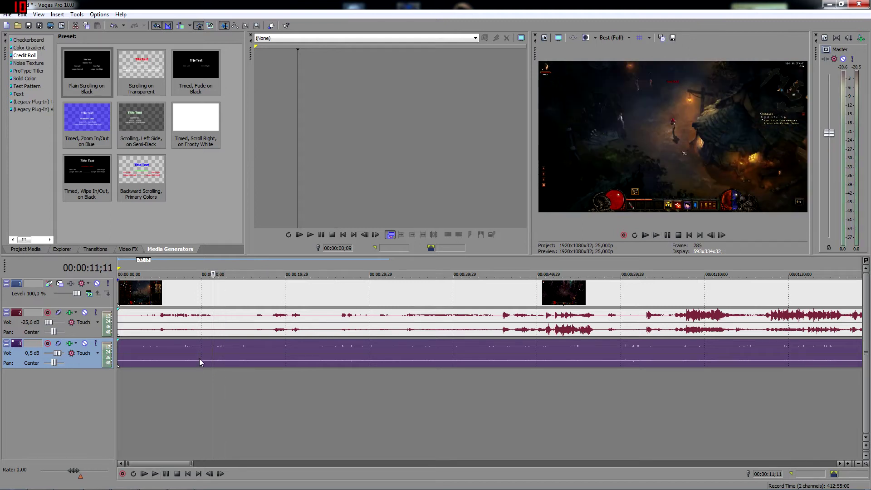
# - Cut the opening off the track 3 audio at 00:00:11;11 and move the remaining audio to the timeline's start
pyautogui.scroll(-8, 206, 352)
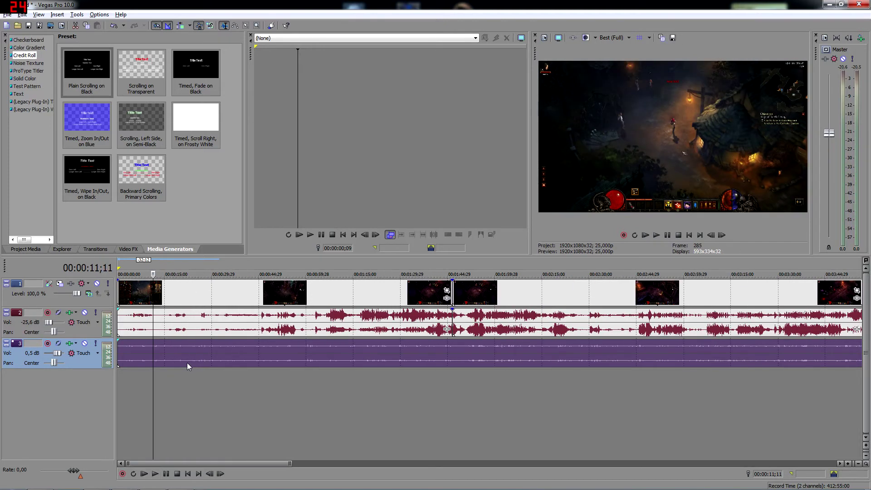
pyautogui.scroll(-2, 185, 363)
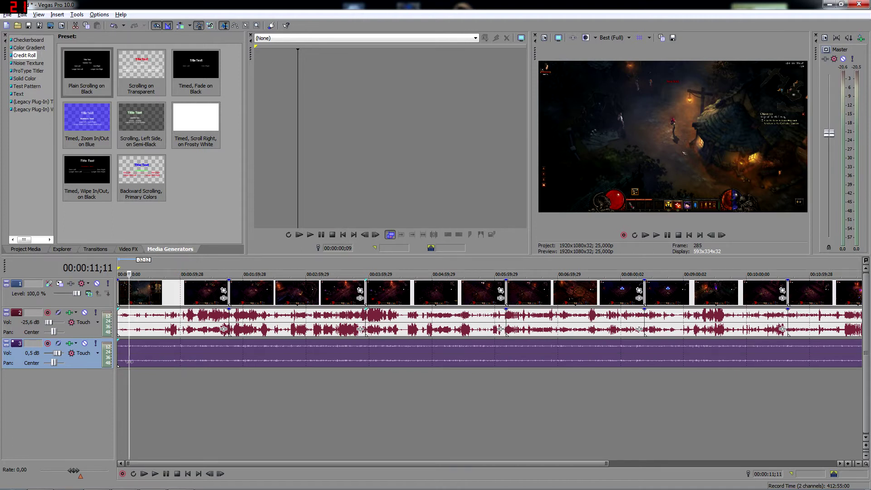
pyautogui.hotkey('ctrl', 'z')
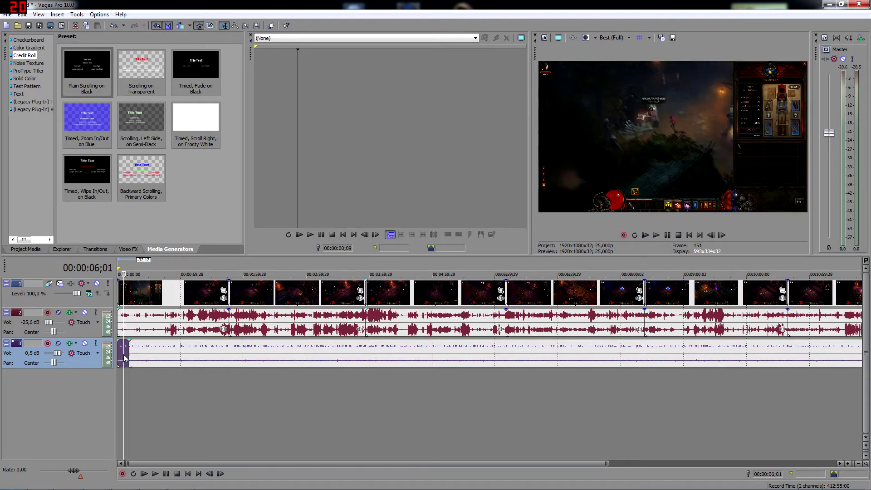
pyautogui.moveTo(163, 357); pyautogui.dragTo(145, 354)
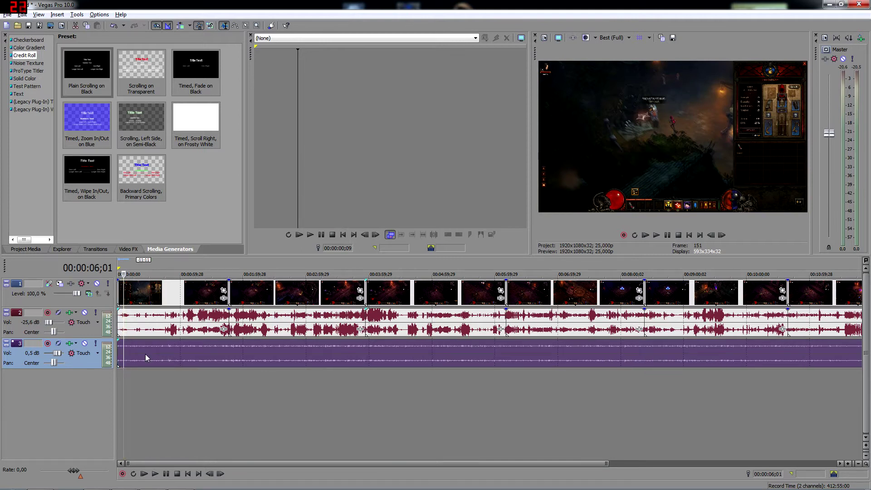
# - Compare where the track 3 audio and the gameplay clips end, and preview the first clip at about 12 seconds
pyautogui.moveTo(368, 467); pyautogui.dragTo(519, 455)
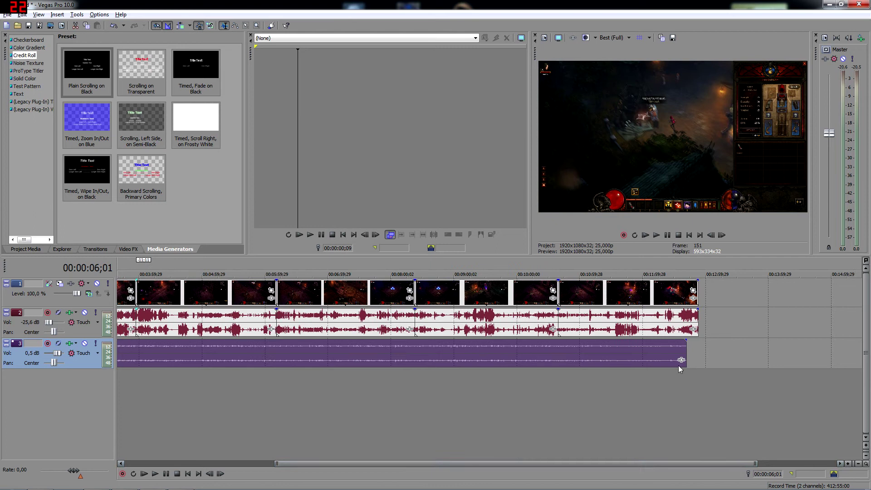
pyautogui.moveTo(613, 464); pyautogui.dragTo(98, 391)
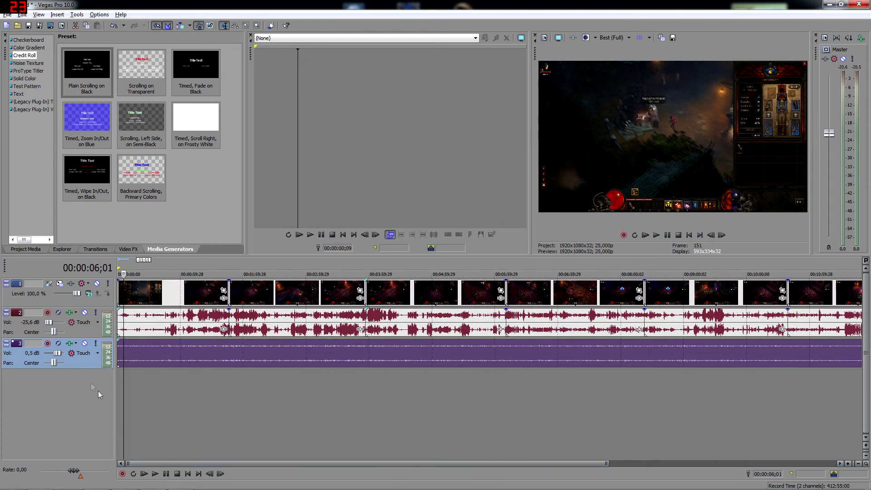
pyautogui.click(133, 303)
pyautogui.click(130, 303)
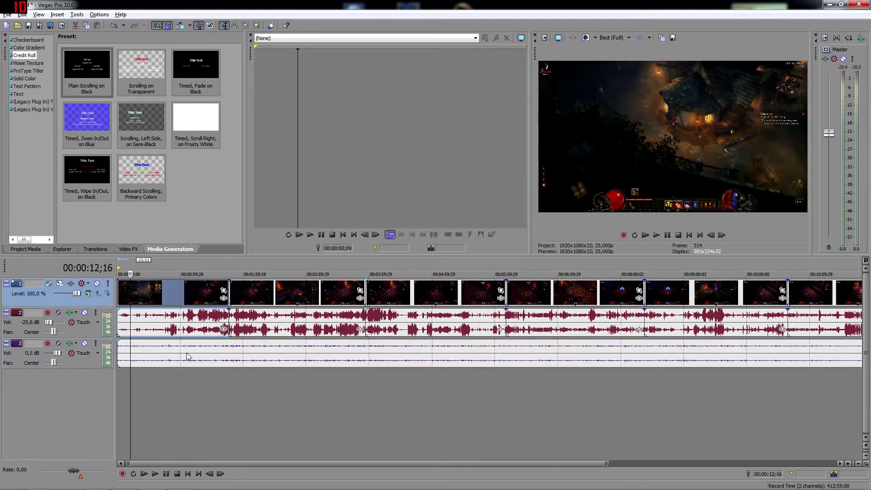
# - Select all video and audio clips and move them together 00:00:47;26 later to free space at the timeline's start
pyautogui.scroll(-2, 529, 390)
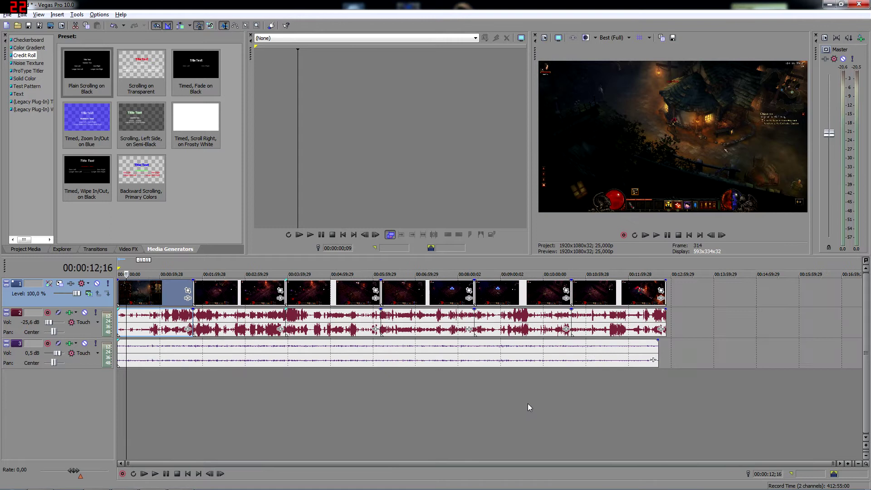
pyautogui.keyDown('shift'); pyautogui.click(643, 364); pyautogui.keyUp('shift')
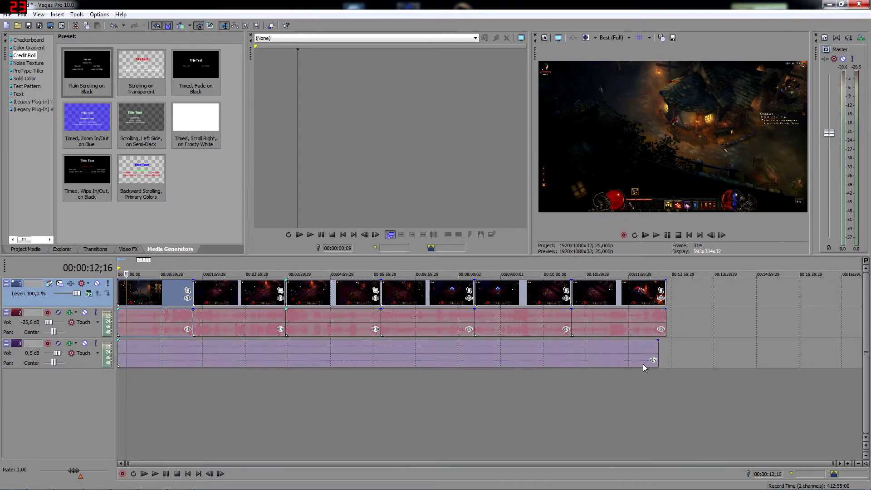
pyautogui.moveTo(612, 366); pyautogui.dragTo(645, 355)
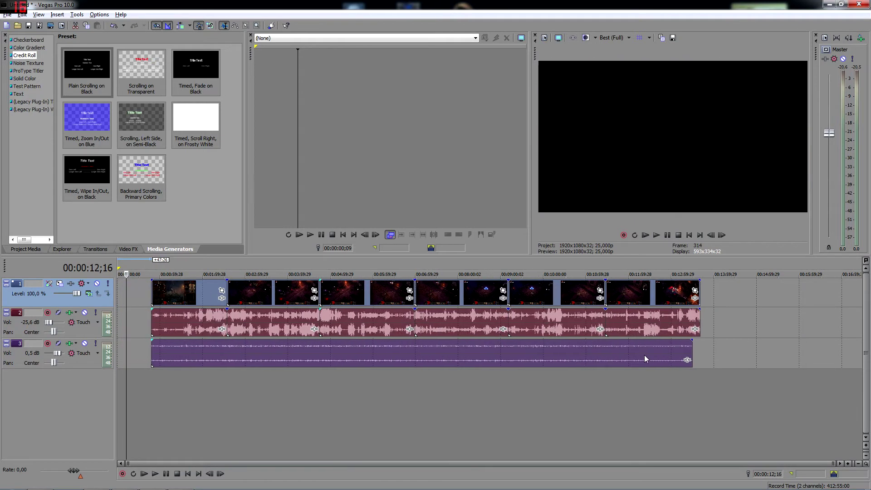
# - Move only the gameplay video and its track 2 audio 11;09 earlier so their end lines up with the track 3 audio
pyautogui.click(731, 359)
pyautogui.click(673, 318)
pyautogui.keyDown('shift'); pyautogui.click(227, 302); pyautogui.keyUp('shift')
pyautogui.moveTo(204, 301); pyautogui.dragTo(194, 297)
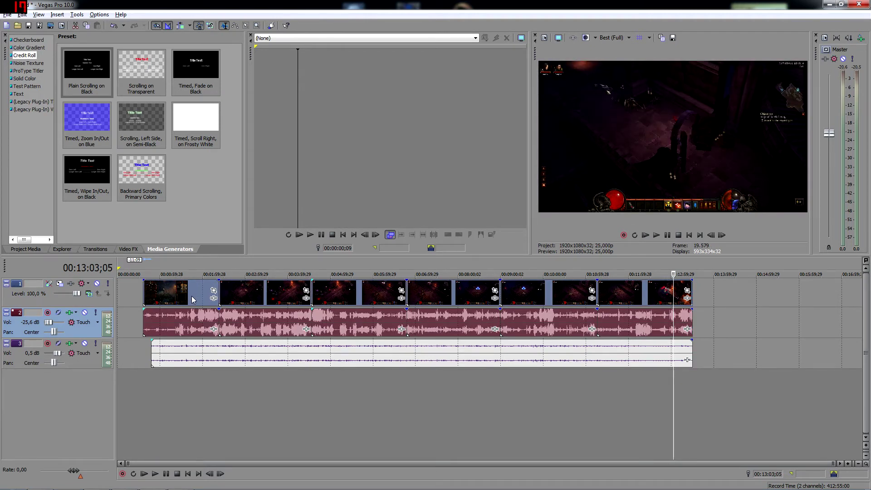
# - Split the first gameplay clip at 00:00:47;26, where the track 3 audio begins, and delete the part before it
pyautogui.click(151, 333)
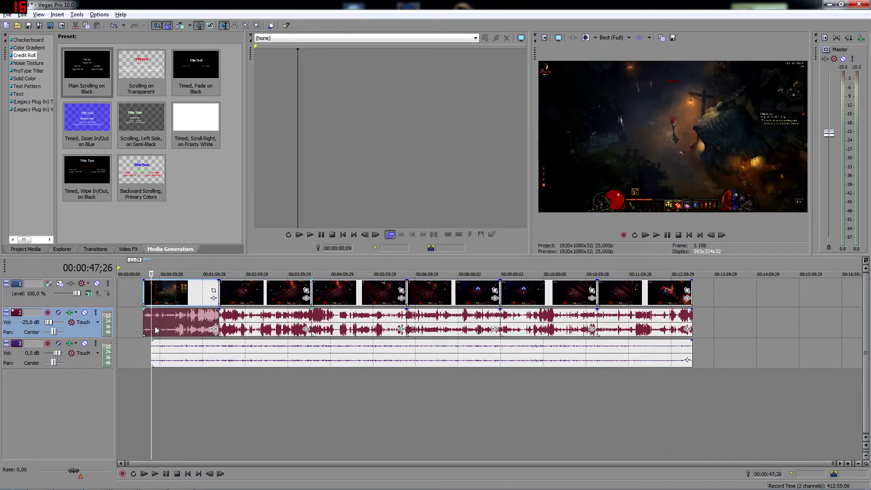
pyautogui.press('s')
pyautogui.click(146, 301)
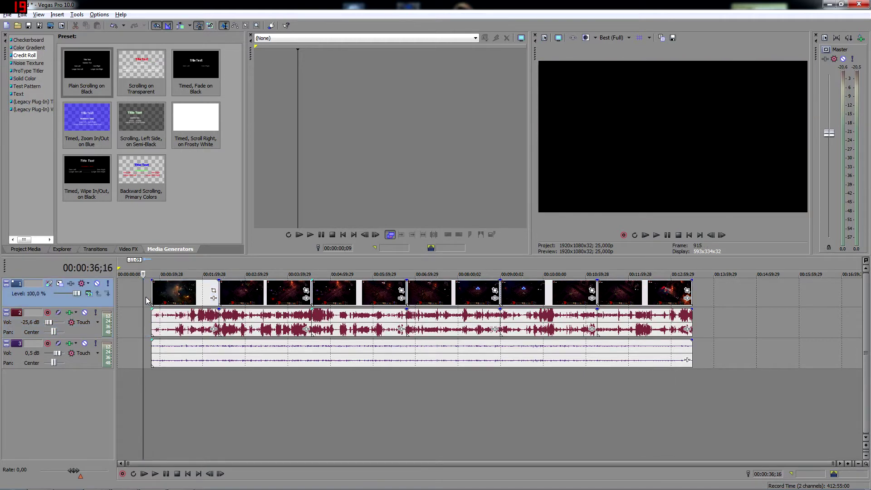
pyautogui.press('Delete')
# - Move all clips on the three tracks together back to the timeline's start
pyautogui.click(163, 322)
pyautogui.click(672, 360)
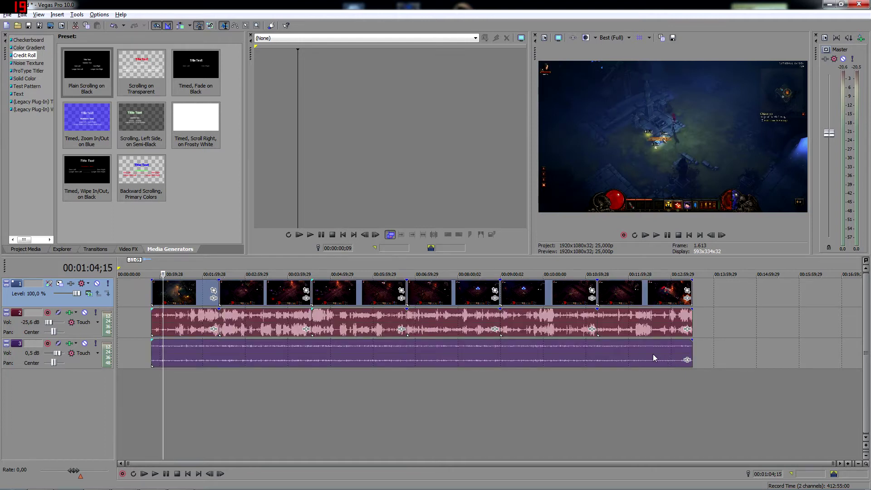
pyautogui.moveTo(593, 358); pyautogui.dragTo(498, 354)
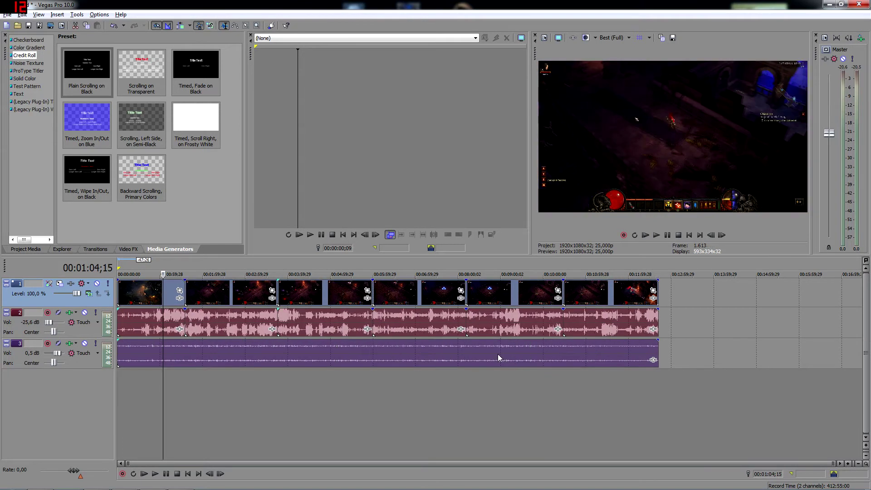
# - Preview several points in the first minute of gameplay and park the playhead at 00:00:56;04
pyautogui.click(121, 377)
pyautogui.click(128, 378)
pyautogui.click(141, 379)
pyautogui.click(126, 380)
pyautogui.click(153, 380)
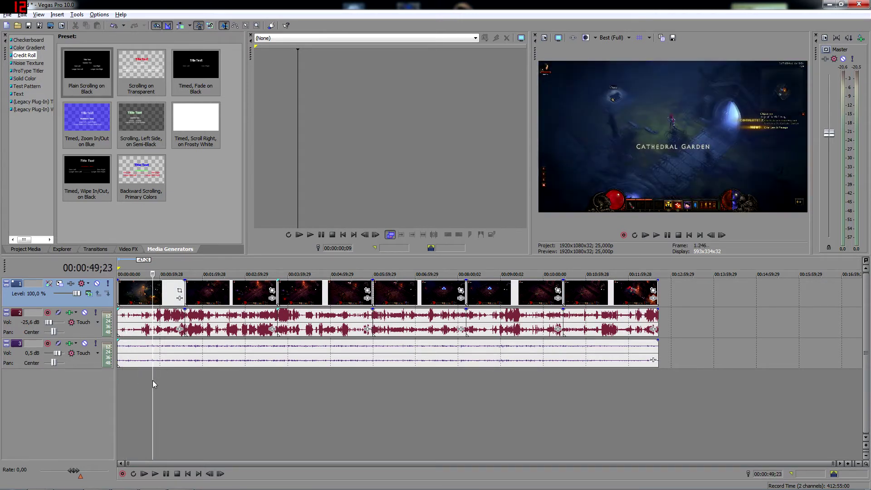
pyautogui.click(162, 380)
pyautogui.click(169, 380)
pyautogui.click(139, 381)
pyautogui.click(157, 385)
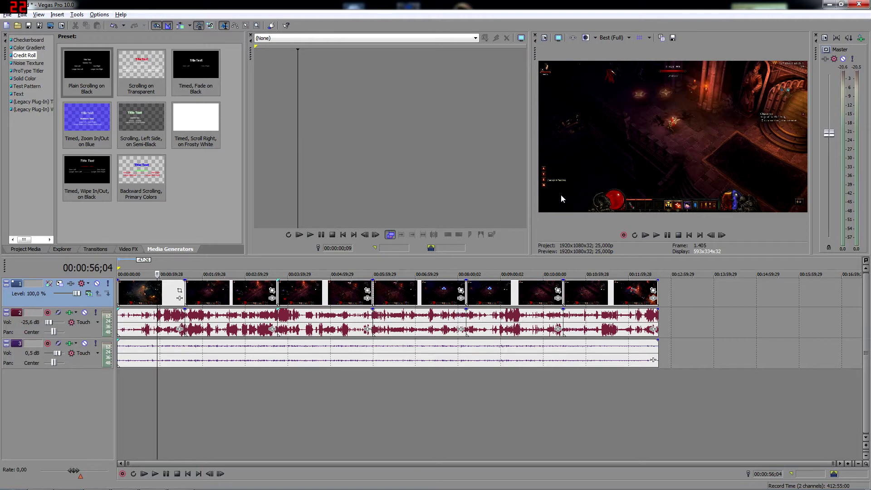
# - Play the section from 00:00:56;04, raise the volume of audio track 3 to 5,3 dB and listen again
pyautogui.press('space')
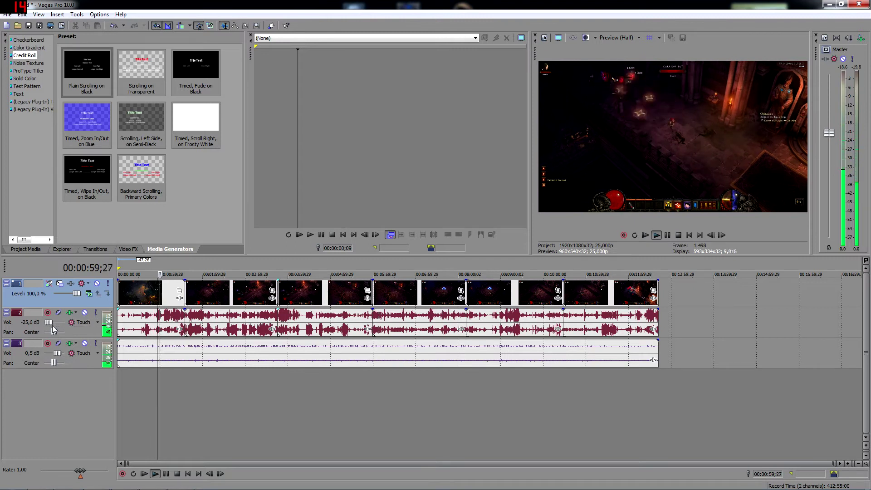
pyautogui.moveTo(56, 353); pyautogui.dragTo(64, 357)
pyautogui.press('space')
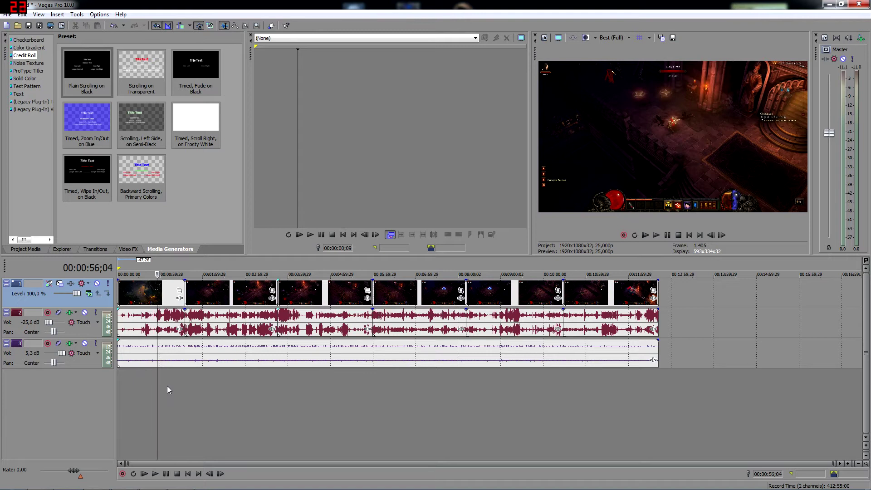
pyautogui.press('space')
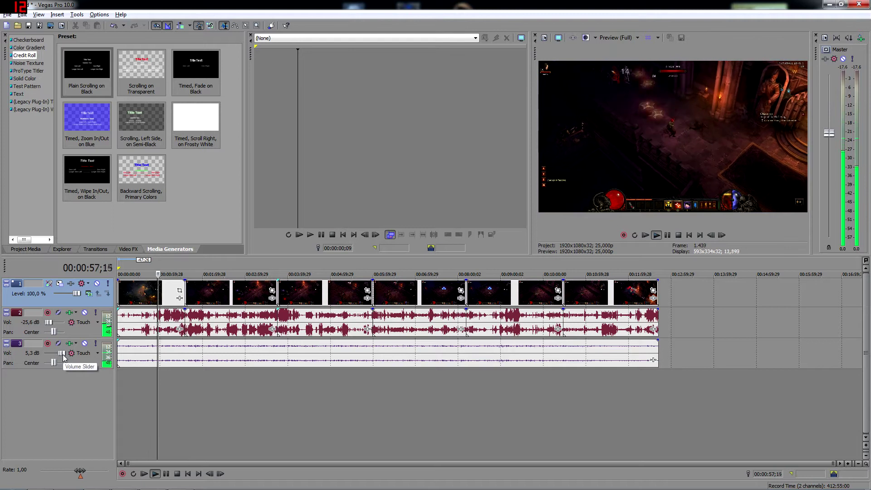
pyautogui.press('space')
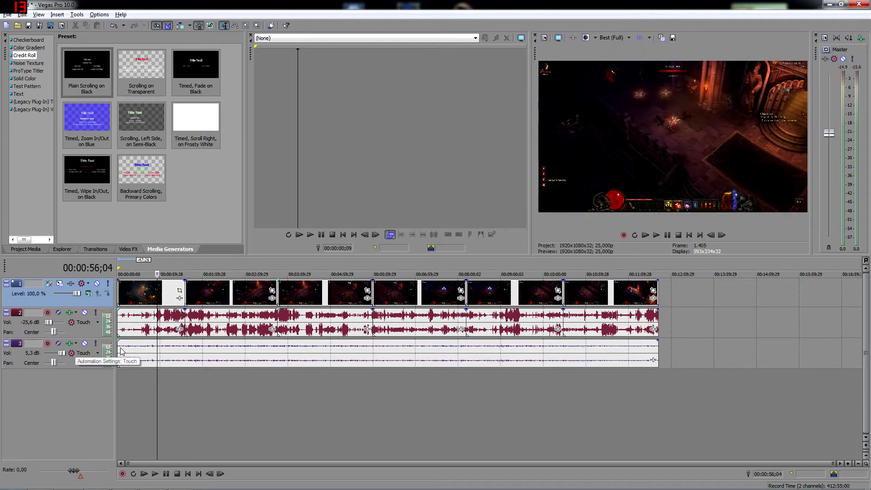
# - Try a Noise Gate threshold of -30,1 dB on audio track 3 and play the section from 00:00:56;04
pyautogui.click(69, 343)
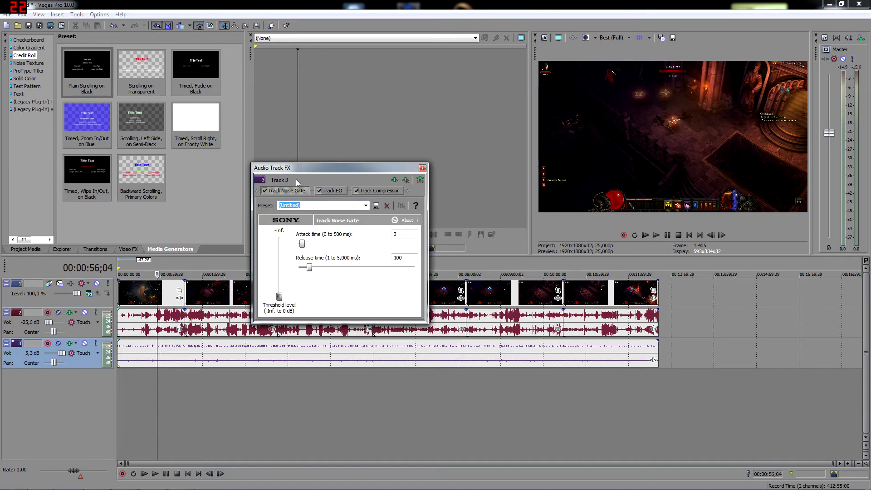
pyautogui.moveTo(301, 165); pyautogui.dragTo(306, 158)
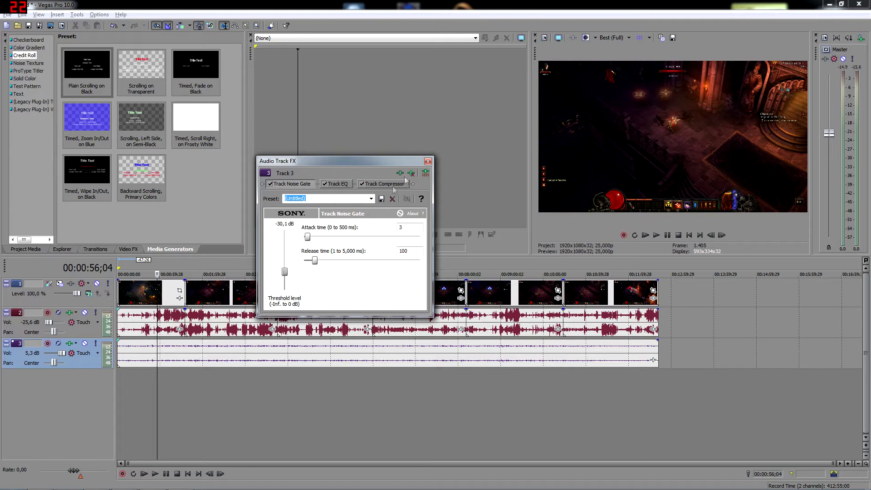
pyautogui.click(428, 161)
pyautogui.press('space')
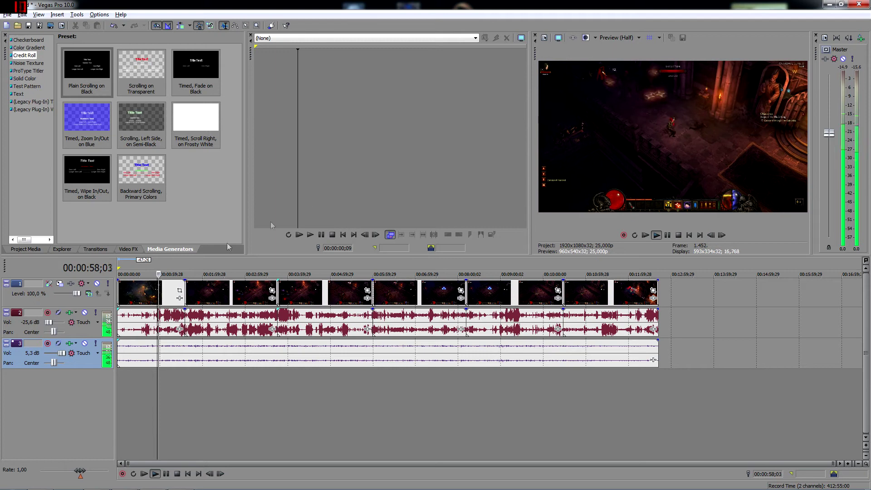
pyautogui.press('space')
pyautogui.press('space')
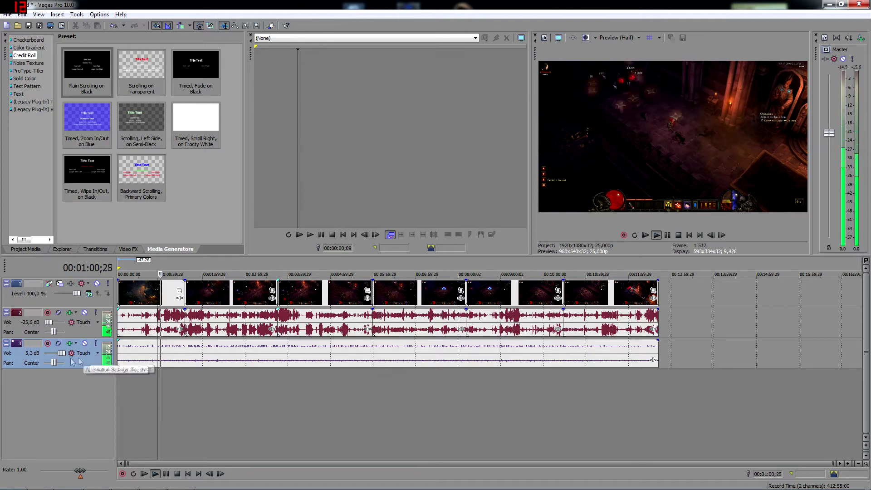
pyautogui.press('space')
# - Try raising track 3's Noise Gate threshold to -27,9 dB and replay the section
pyautogui.click(69, 344)
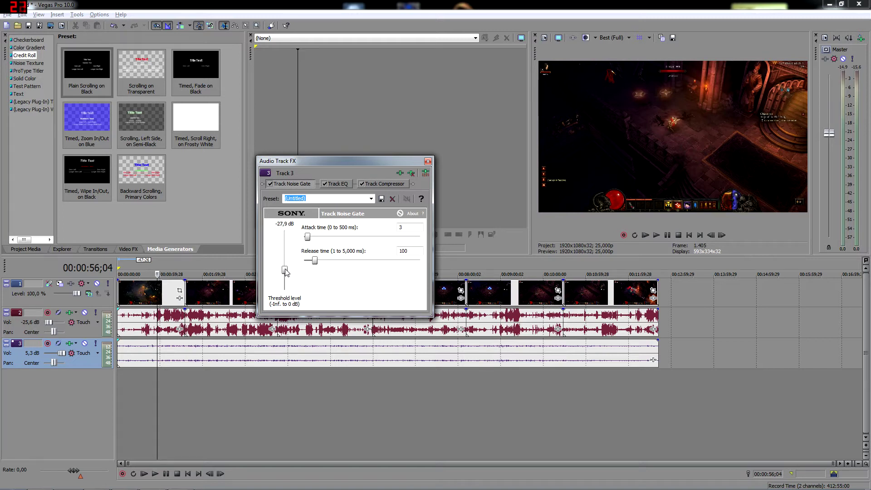
pyautogui.click(428, 162)
pyautogui.press('space')
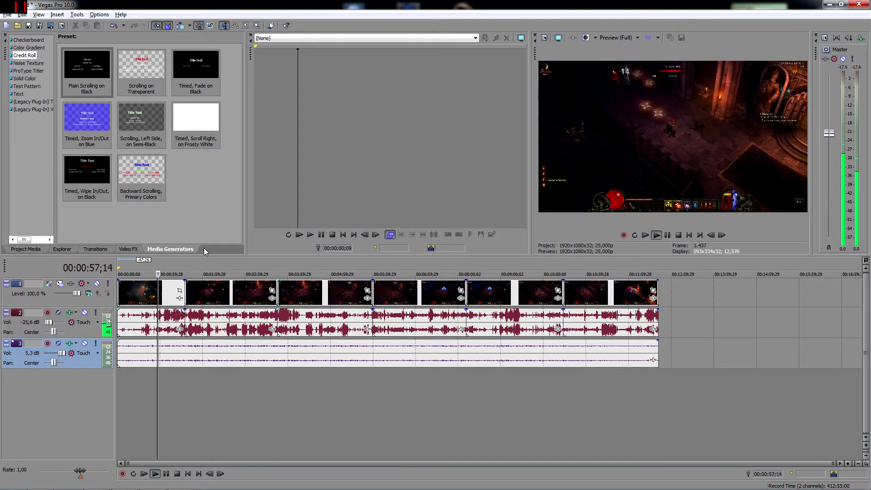
# - Try lowering track 3's Noise Gate threshold to -33,4 dB and listen to the section again
pyautogui.click(73, 346)
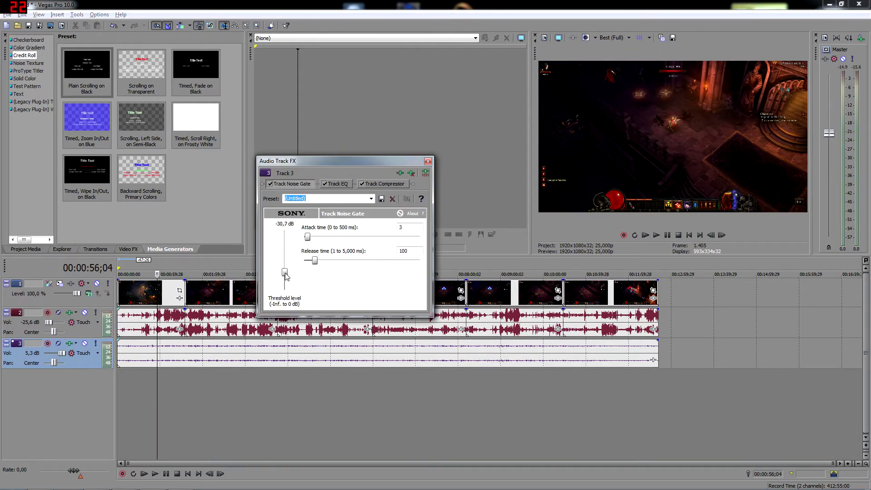
pyautogui.click(428, 161)
pyautogui.press('space')
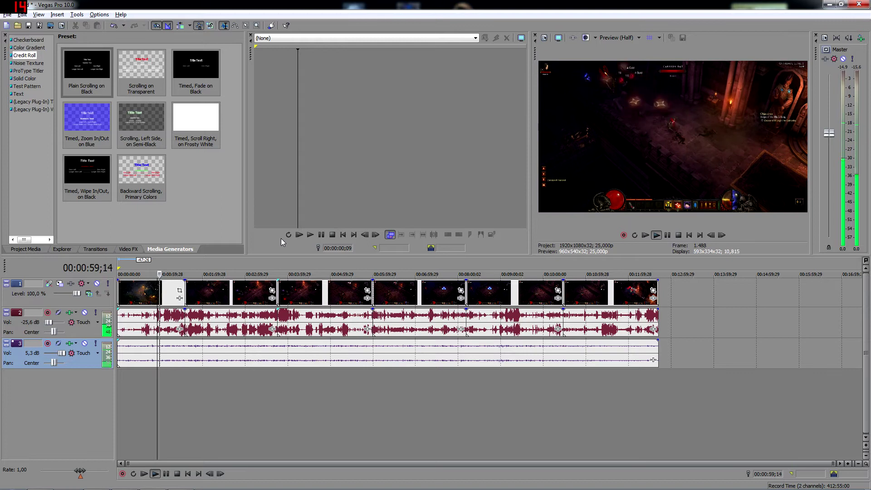
pyautogui.click(72, 344)
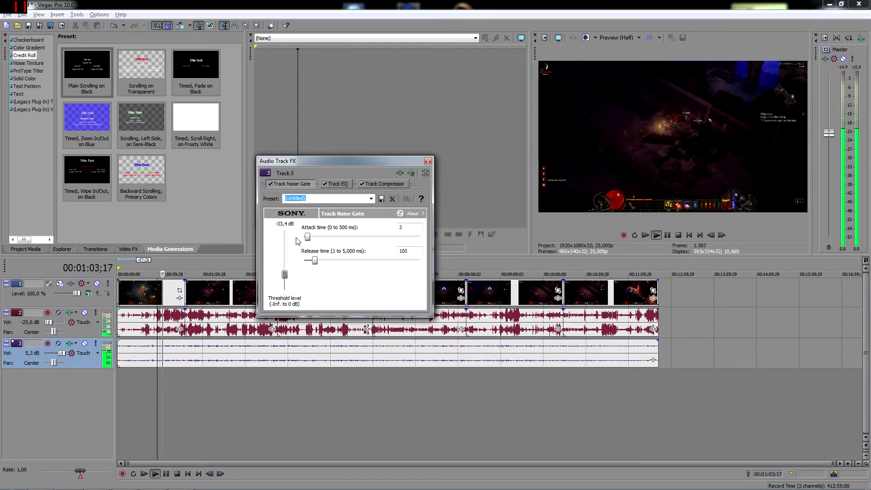
pyautogui.press('Escape')
pyautogui.press('space')
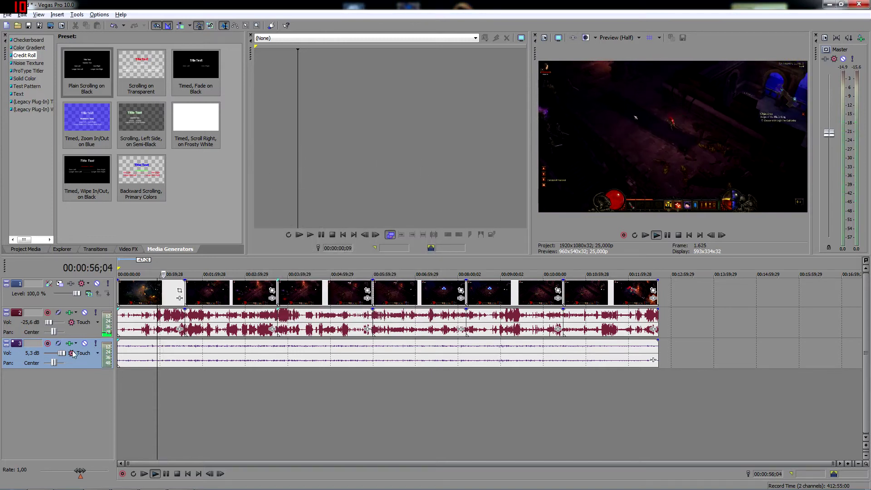
# - Lower track 3's Noise Gate threshold to -36,8 dB, checking the sound by playing the section from 00:00:56;04
pyautogui.click(72, 352)
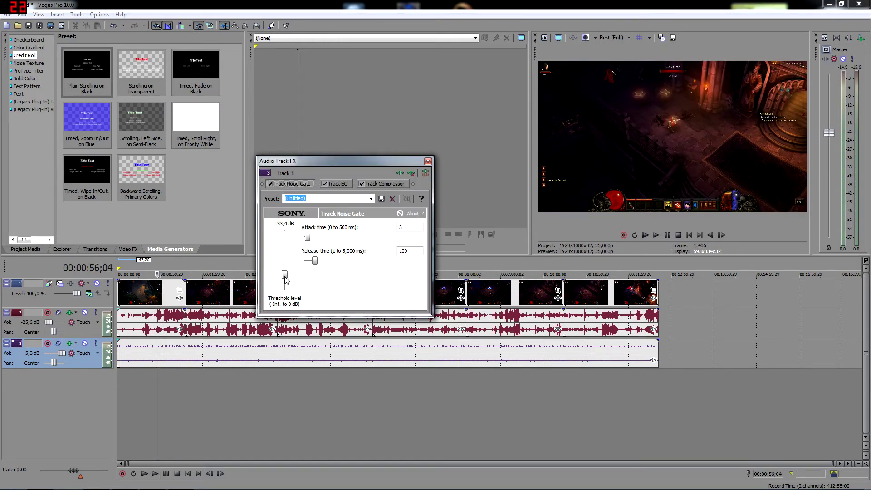
pyautogui.click(428, 161)
pyautogui.press('space')
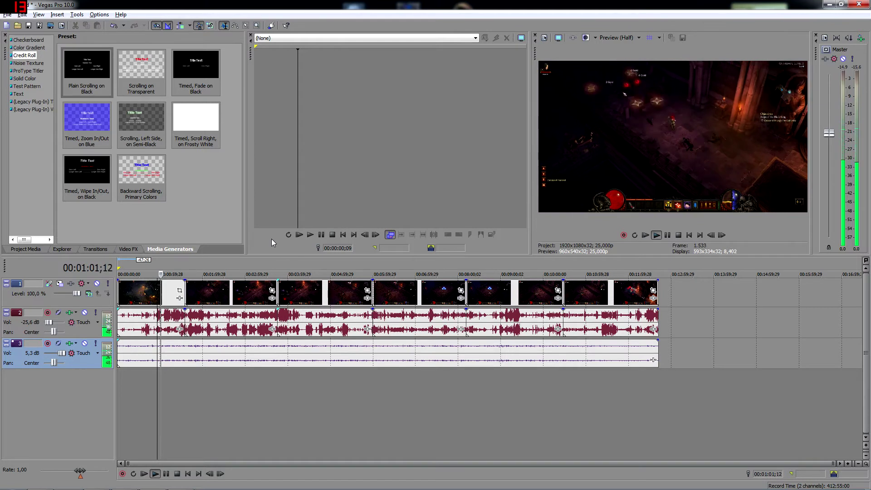
pyautogui.press('space')
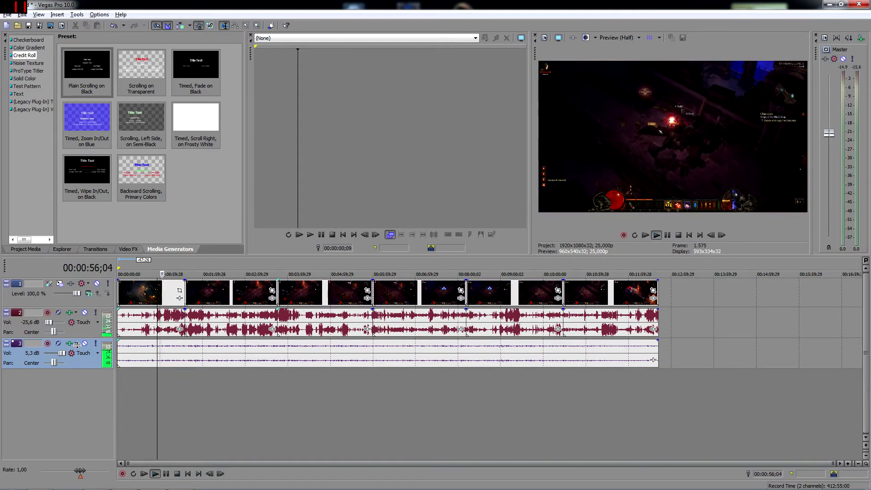
pyautogui.click(69, 344)
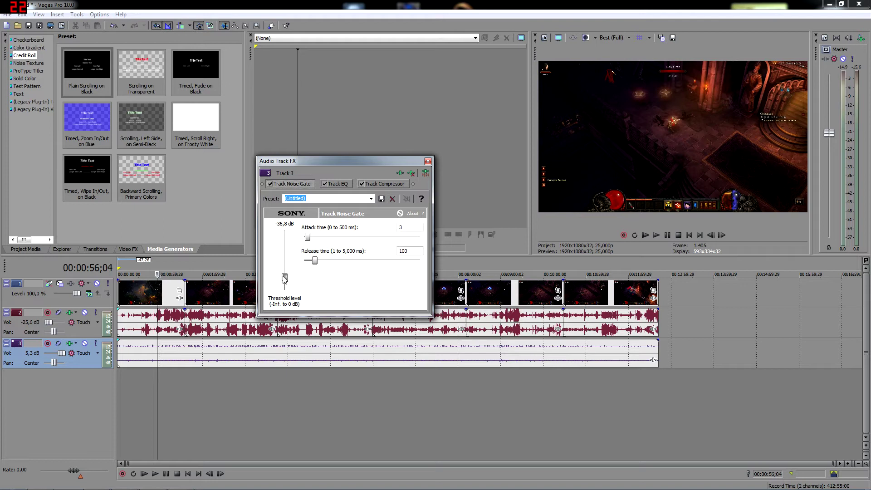
pyautogui.click(428, 161)
pyautogui.press('space')
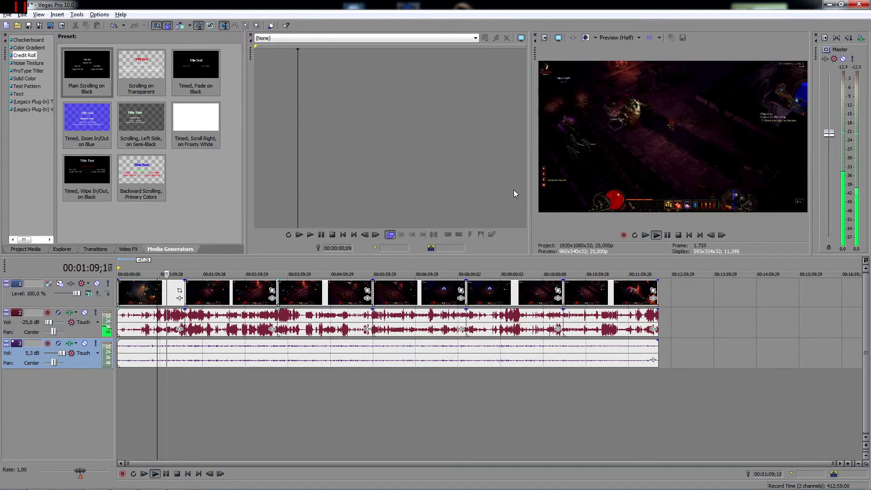
pyautogui.press('space')
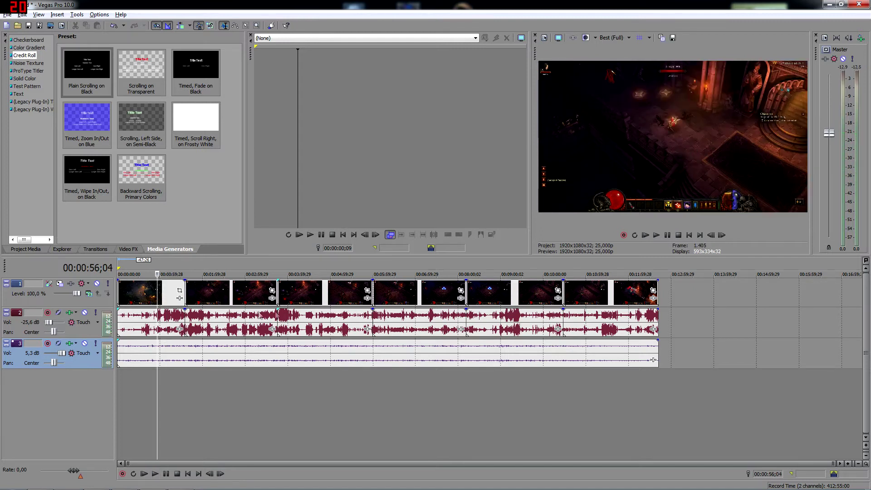
pyautogui.scroll(1, 154, 354)
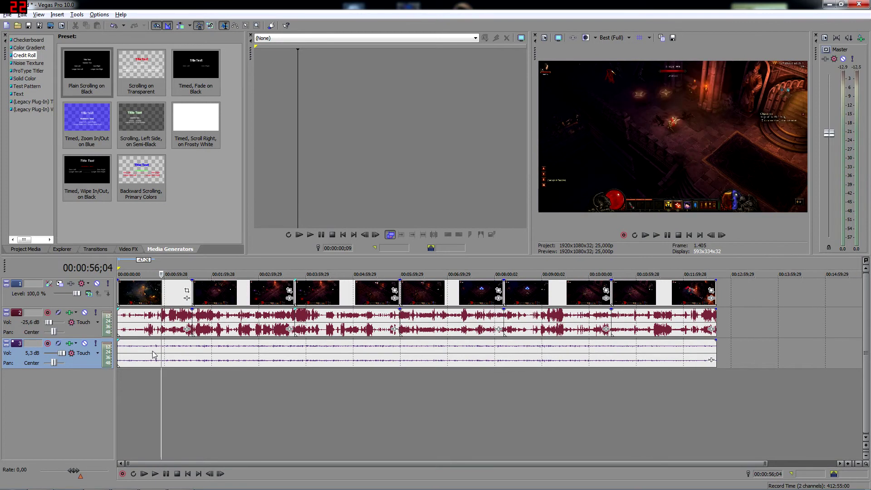
pyautogui.scroll(2, 163, 353)
pyautogui.scroll(2, 245, 350)
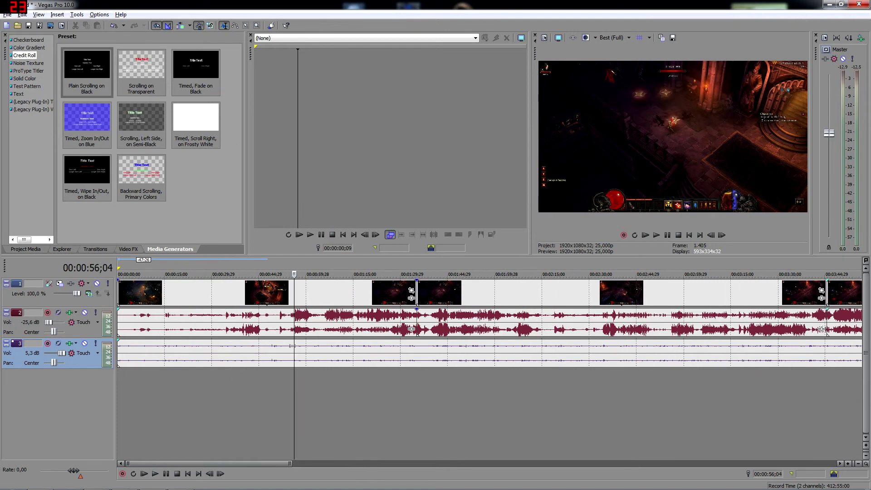
pyautogui.scroll(-4, 253, 356)
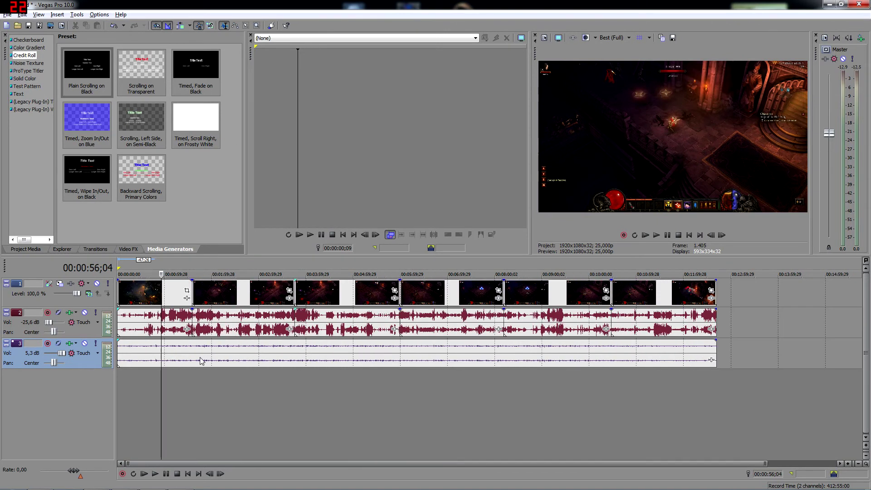
pyautogui.scroll(-1, 193, 358)
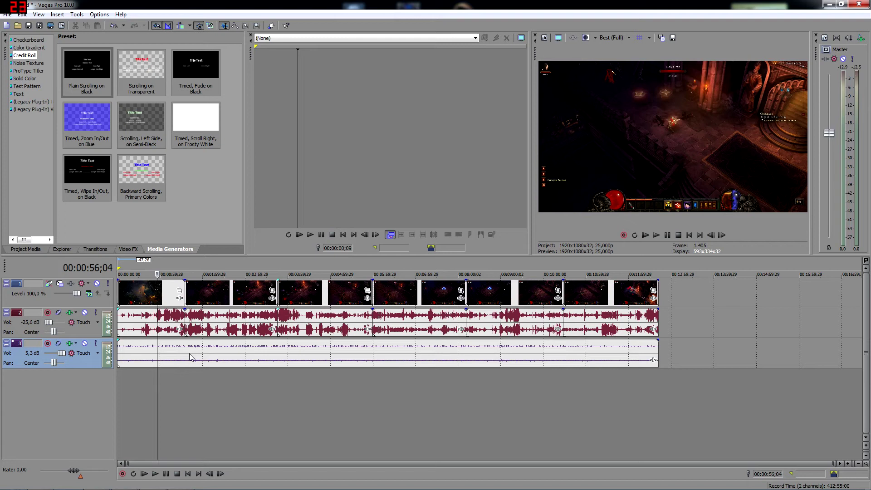
pyautogui.scroll(1, 191, 356)
pyautogui.scroll(1, 310, 370)
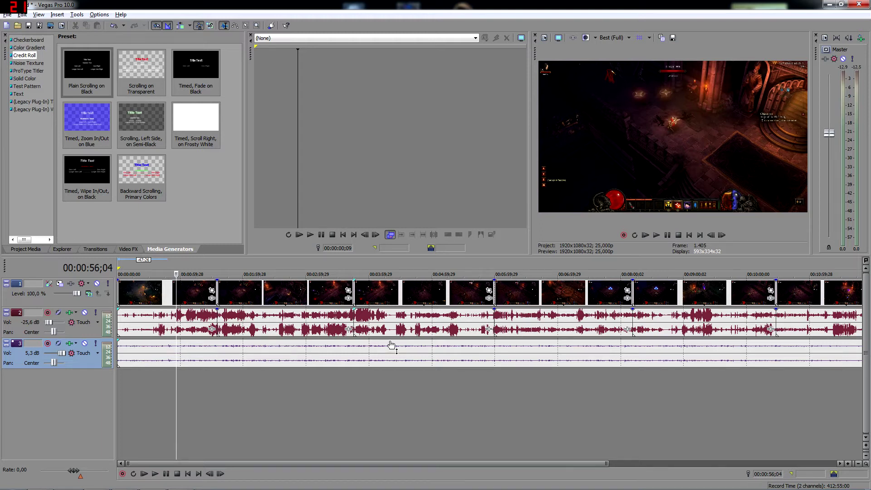
# - Examine the audio on track 3 at several points and follow the project along the timeline to its end
pyautogui.click(334, 358)
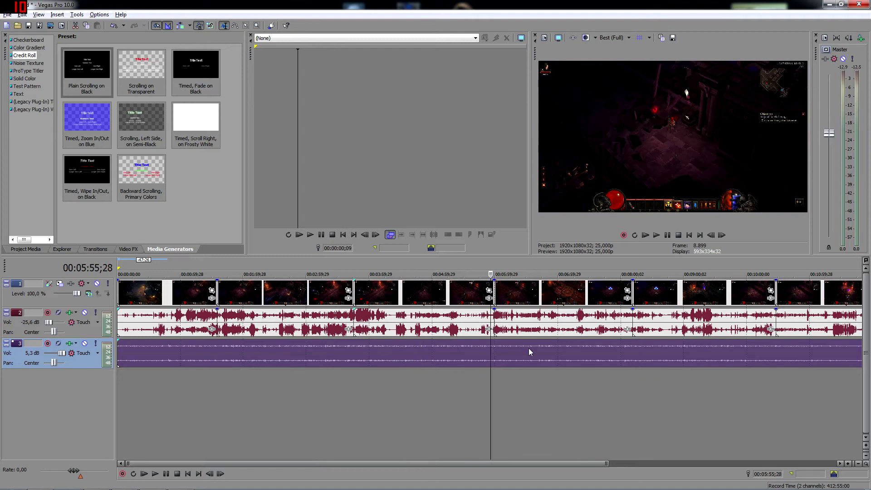
pyautogui.click(400, 353)
pyautogui.click(308, 355)
pyautogui.click(241, 356)
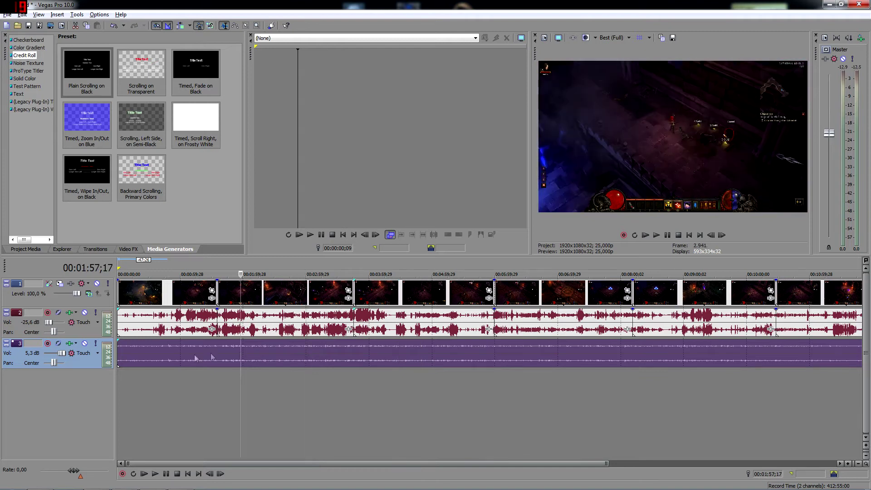
pyautogui.click(181, 356)
pyautogui.click(151, 356)
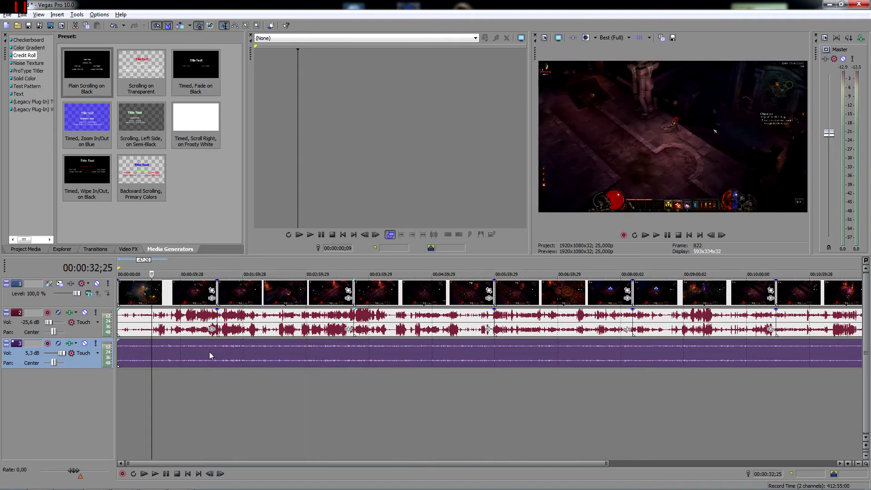
pyautogui.moveTo(418, 463); pyautogui.dragTo(589, 442)
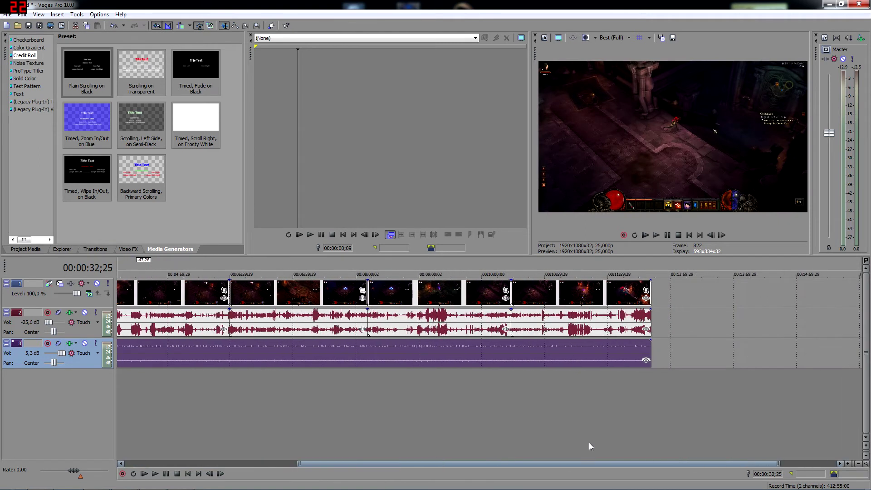
pyautogui.scroll(-2, 544, 441)
pyautogui.scroll(-1, 328, 427)
pyautogui.scroll(-1, 249, 407)
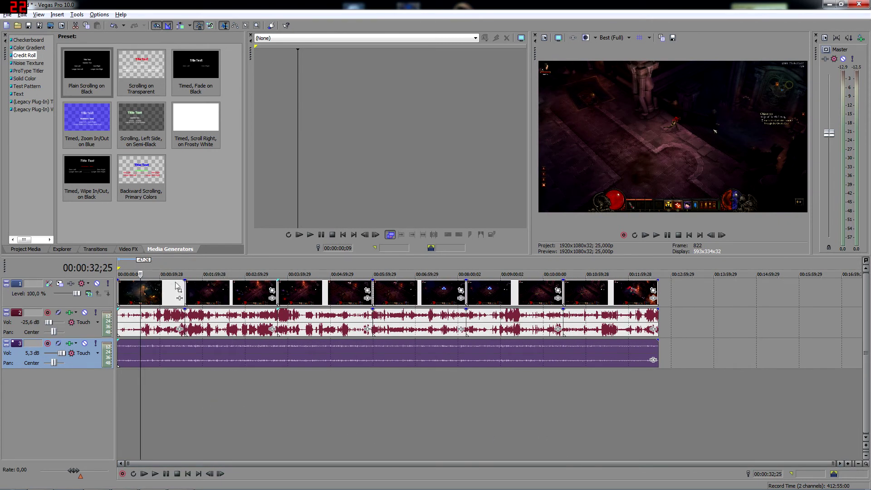
# - Examine the picture of the video clips on track 1 at several points along the timeline
pyautogui.click(153, 288)
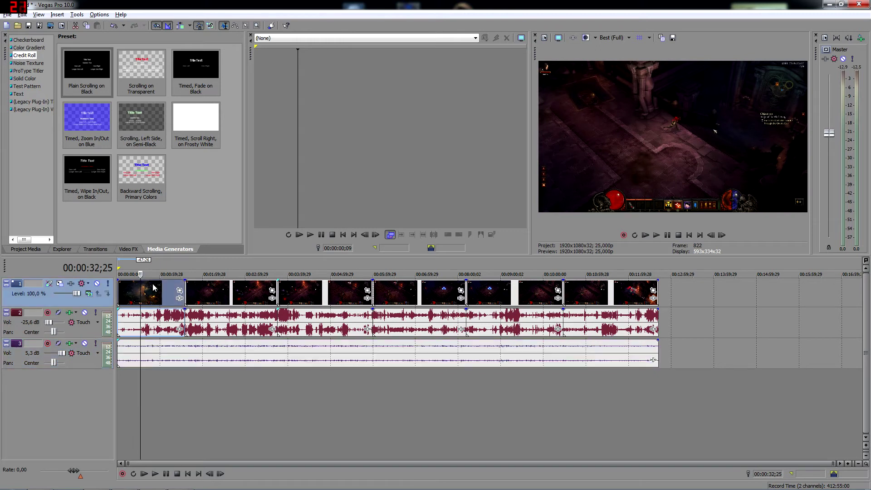
pyautogui.click(248, 288)
pyautogui.click(307, 289)
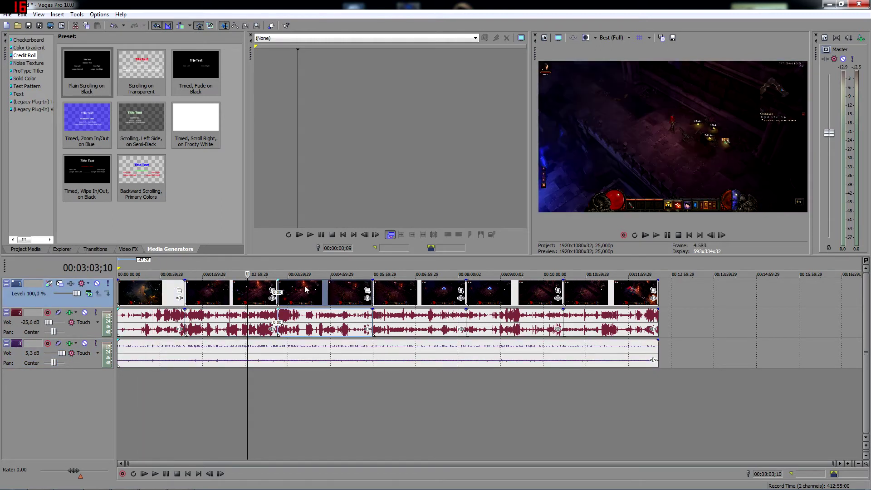
pyautogui.click(411, 289)
pyautogui.click(519, 289)
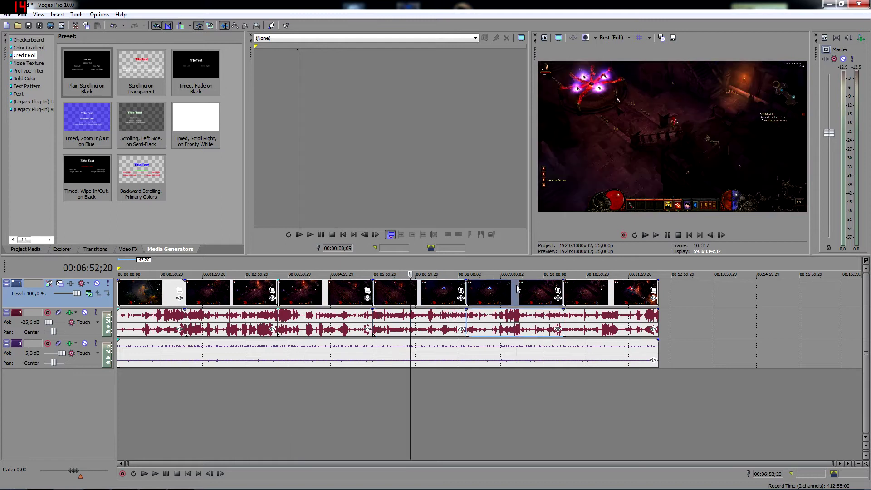
pyautogui.click(576, 289)
pyautogui.click(130, 294)
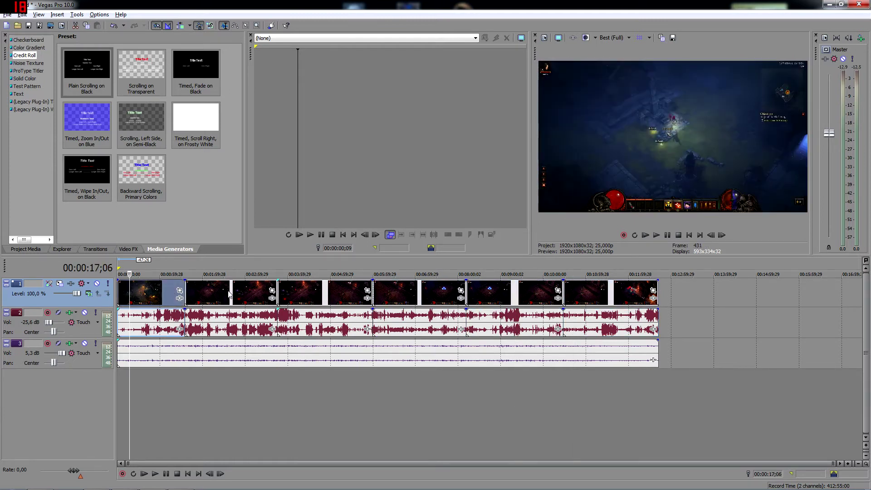
pyautogui.click(244, 293)
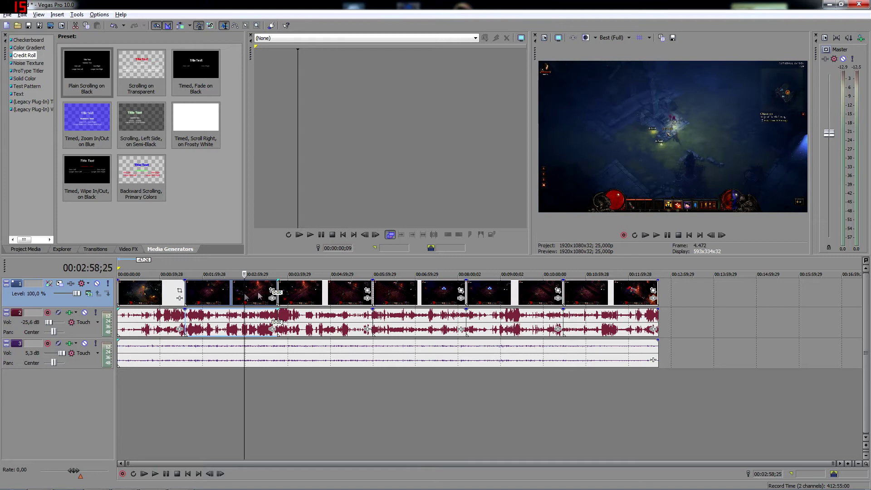
# - Apply the Brighter preset of Brightness and Contrast to the third video clip, with the frame at 00:04:24;12 as preview
pyautogui.click(305, 299)
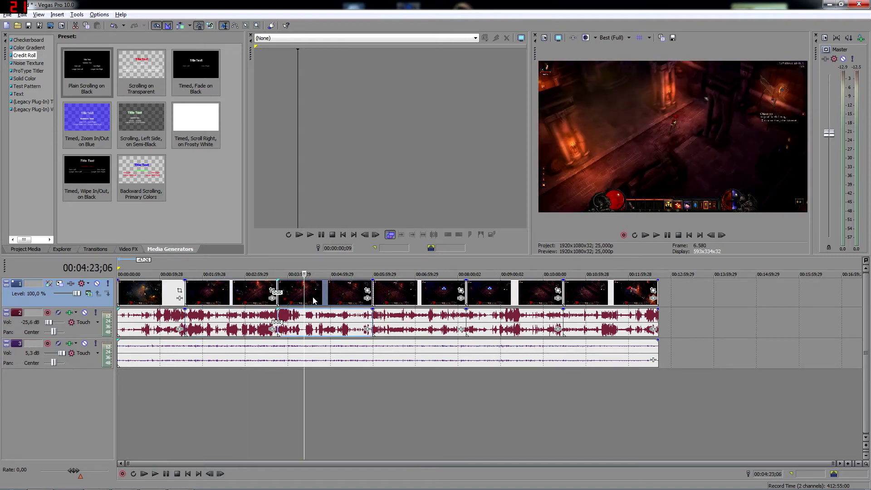
pyautogui.press('Left')
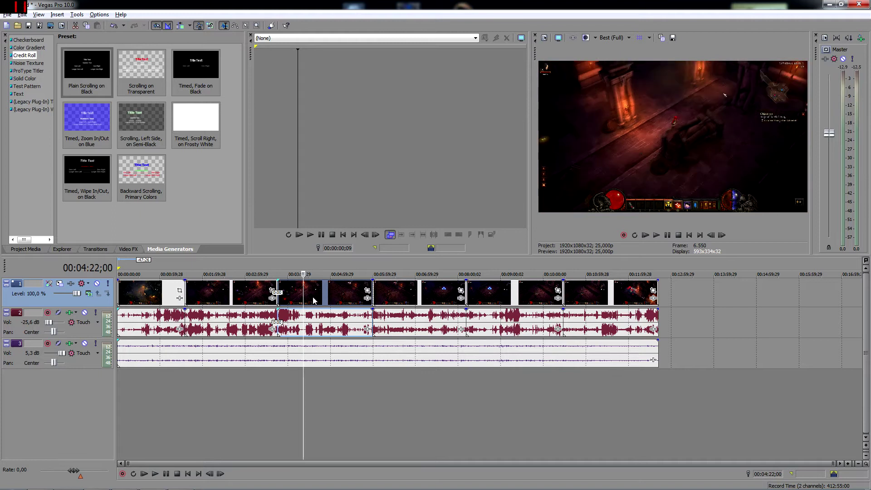
pyautogui.press('Right')
pyautogui.press('Right')
pyautogui.press('Right')
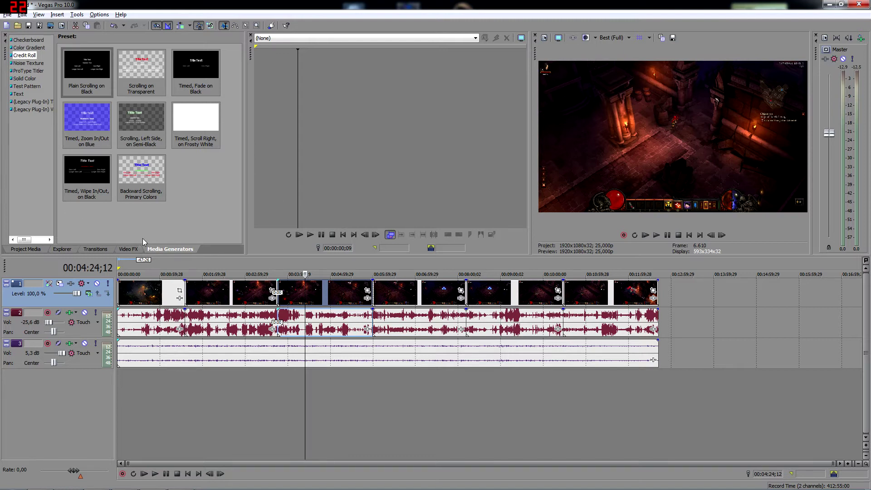
pyautogui.click(134, 250)
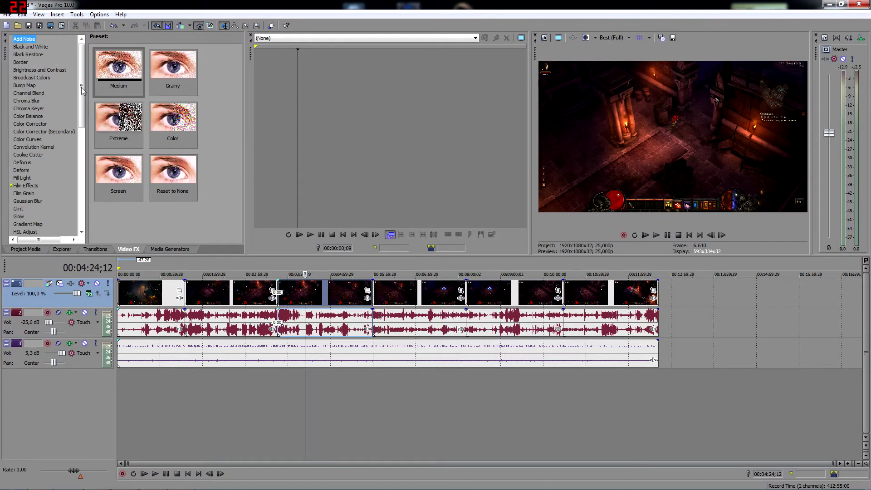
pyautogui.moveTo(81, 63); pyautogui.dragTo(98, 46)
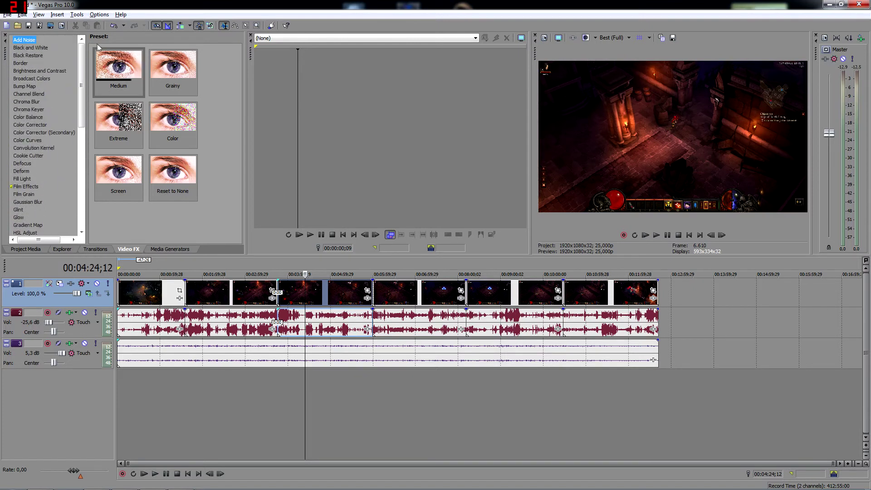
pyautogui.click(40, 71)
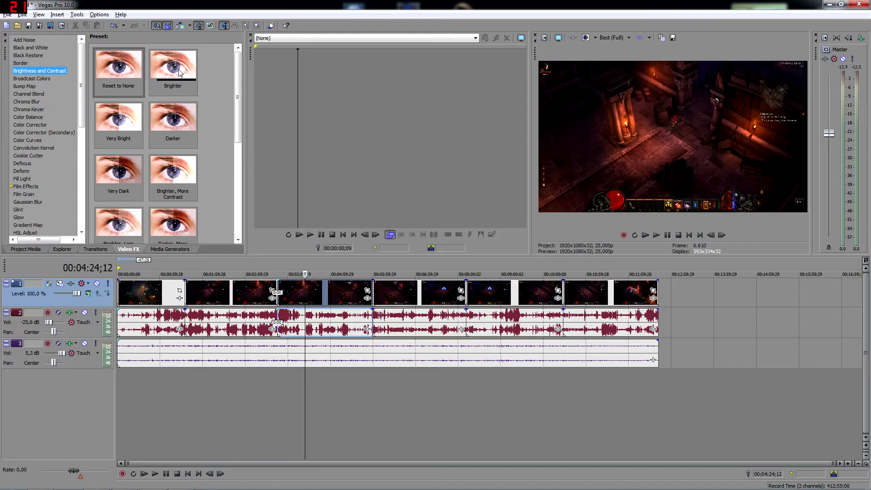
pyautogui.moveTo(175, 73); pyautogui.dragTo(314, 297)
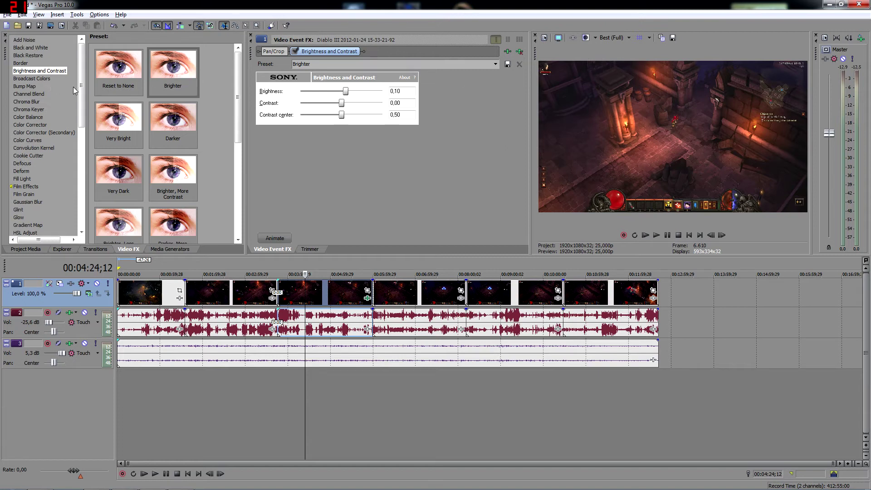
# - Add the Color Corrector effect with the Studio RGB to Computer RGB preset to the third video clip
pyautogui.scroll(-1, 46, 136)
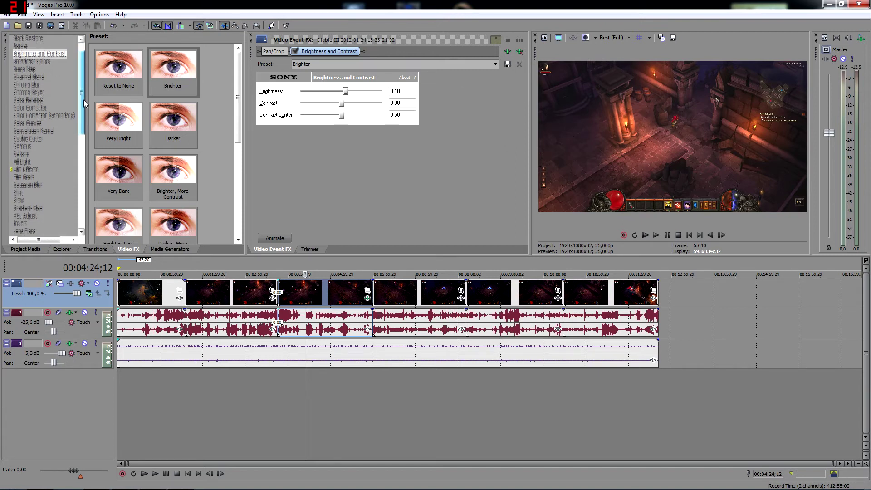
pyautogui.click(31, 107)
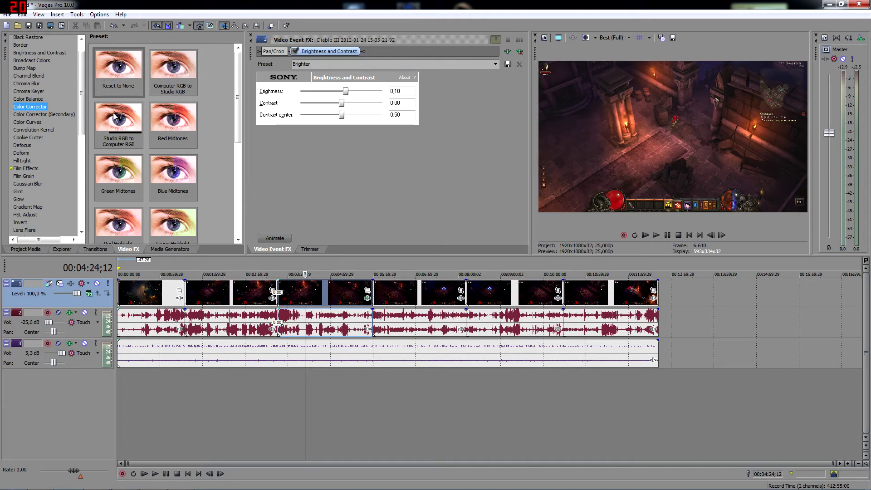
pyautogui.moveTo(116, 117); pyautogui.dragTo(328, 298)
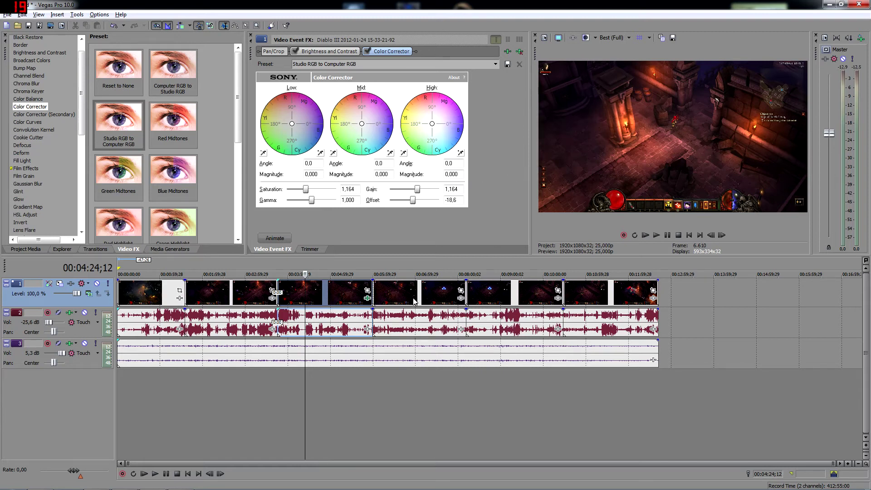
# - Examine the corrected third clip at several points, including around 00:05:05 and 00:04:53
pyautogui.click(390, 304)
pyautogui.click(334, 295)
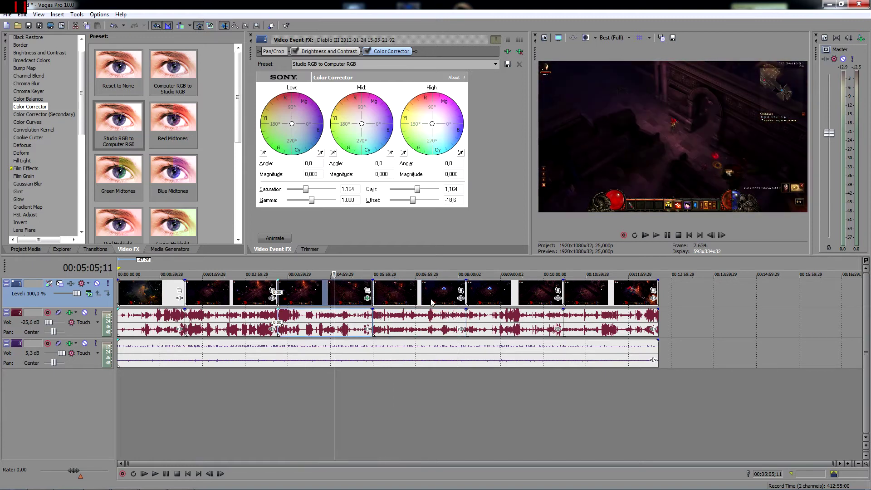
pyautogui.click(318, 300)
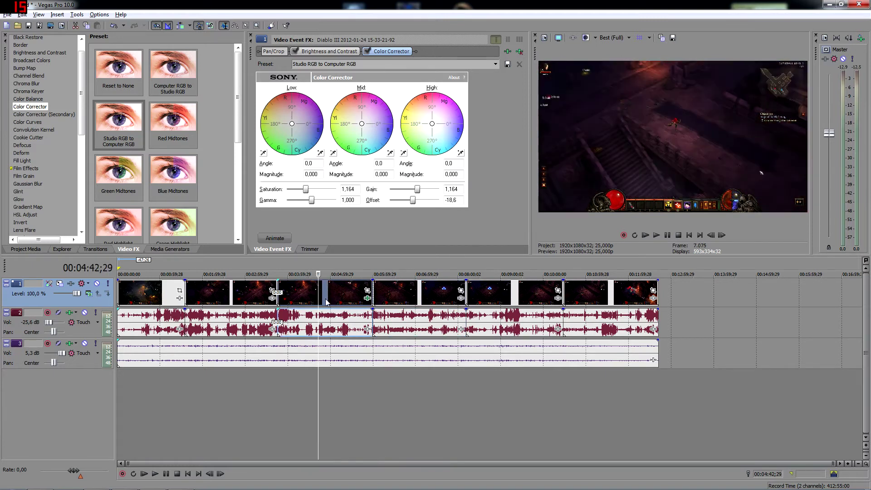
pyautogui.click(438, 298)
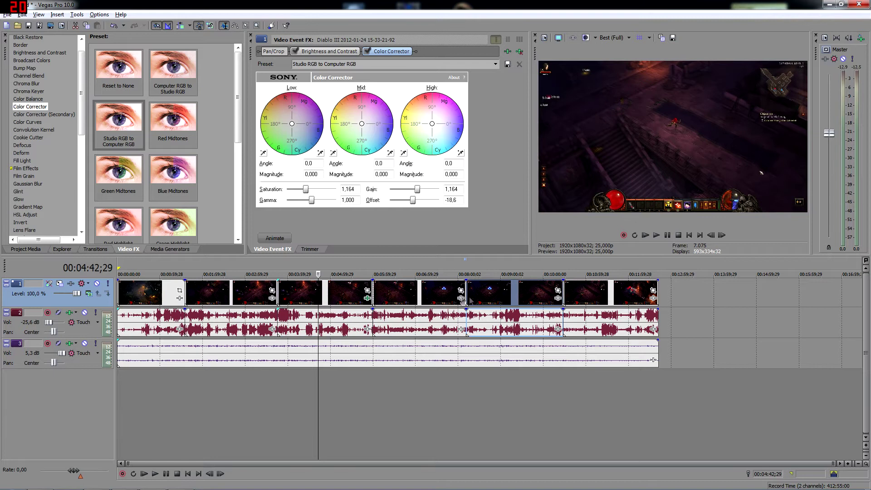
pyautogui.click(437, 296)
pyautogui.click(326, 296)
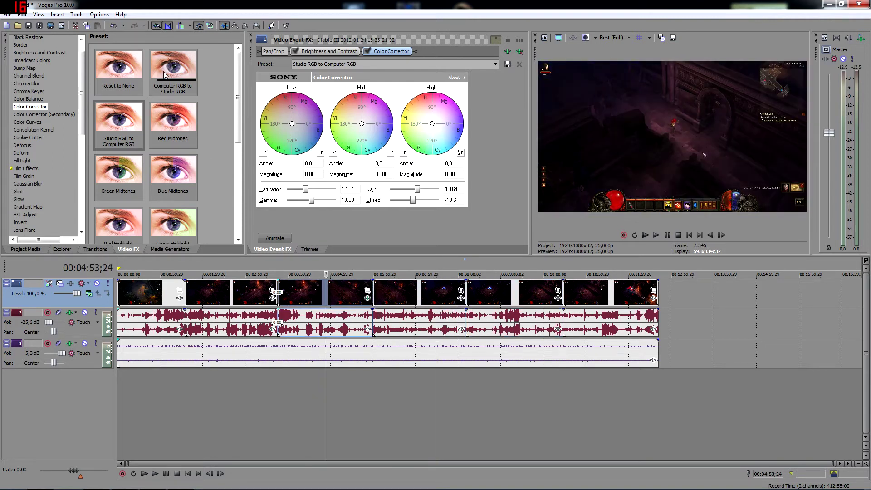
# - Apply the Brighter preset of Brightness and Contrast to all the other video clips on track 1
pyautogui.moveTo(84, 93); pyautogui.dragTo(84, 85)
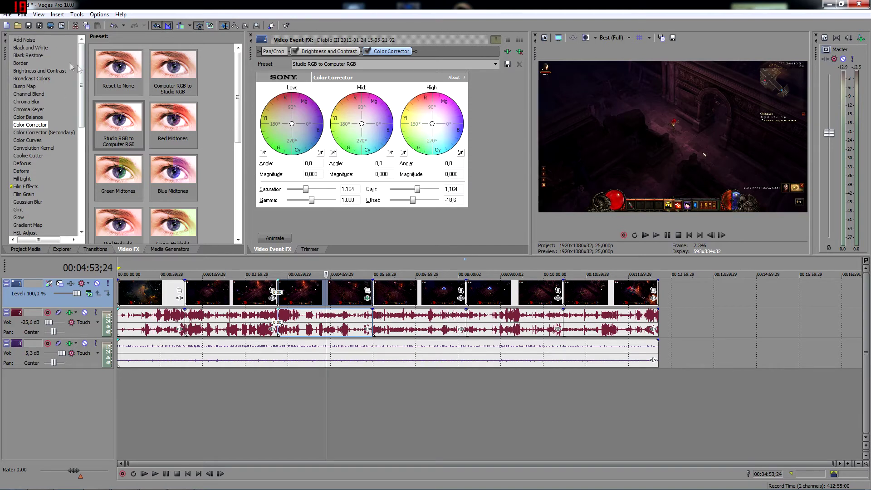
pyautogui.click(32, 70)
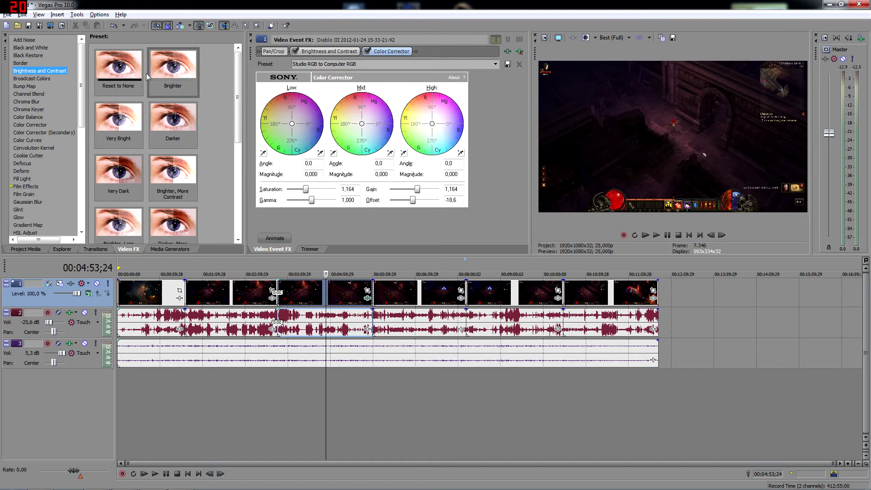
pyautogui.moveTo(176, 72); pyautogui.dragTo(213, 297)
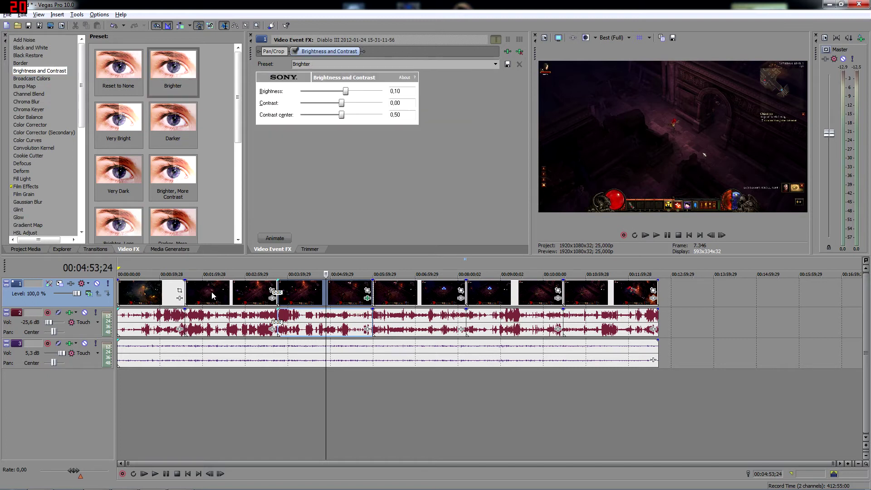
pyautogui.moveTo(172, 78); pyautogui.dragTo(143, 296)
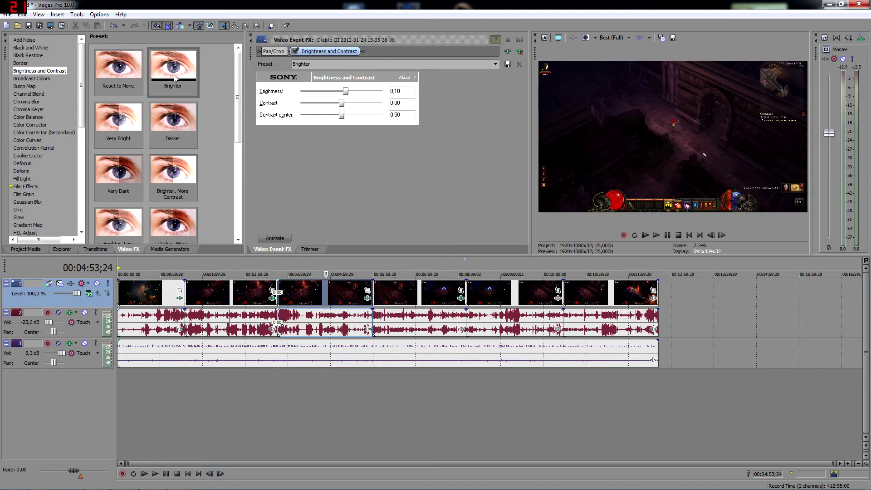
pyautogui.click(462, 298)
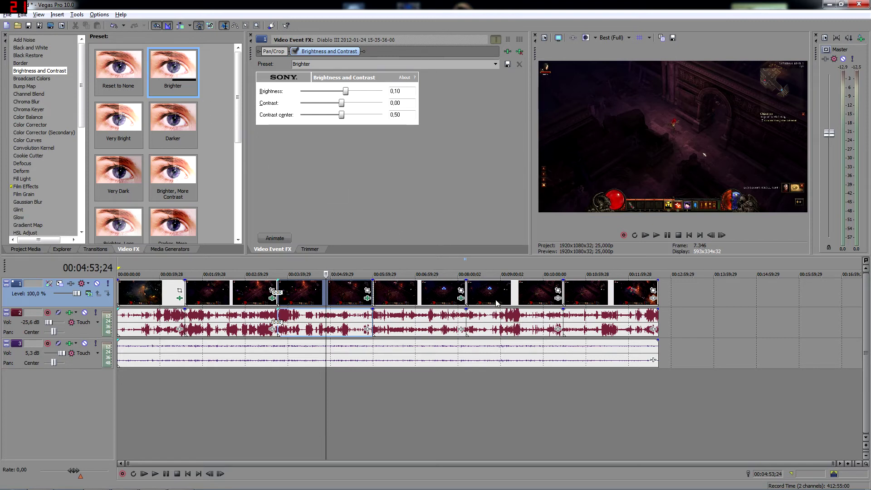
pyautogui.click(552, 300)
pyautogui.click(623, 300)
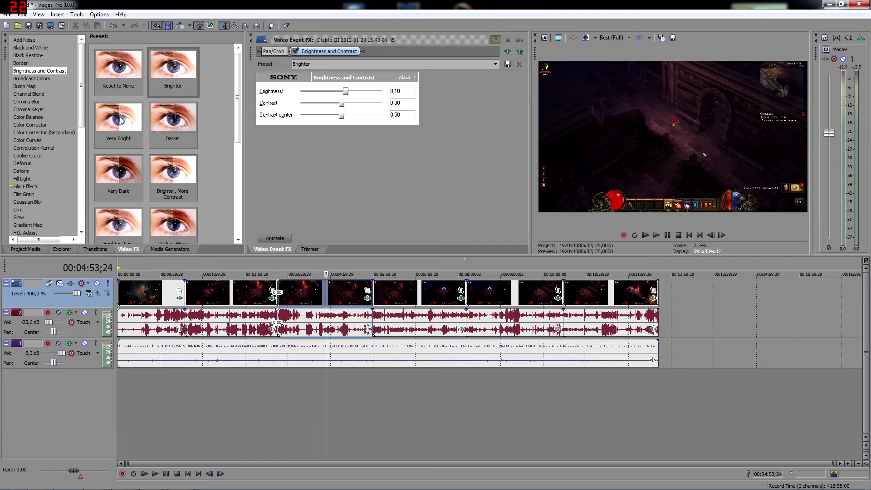
# - Add the Color Corrector's Studio RGB to Computer RGB preset to the remaining video clips on track 1
pyautogui.click(37, 126)
pyautogui.moveTo(124, 119); pyautogui.dragTo(156, 301)
pyautogui.moveTo(126, 145); pyautogui.dragTo(158, 182)
pyautogui.moveTo(203, 285); pyautogui.dragTo(203, 285)
pyautogui.moveTo(118, 119); pyautogui.dragTo(230, 184)
pyautogui.moveTo(404, 289); pyautogui.dragTo(404, 289)
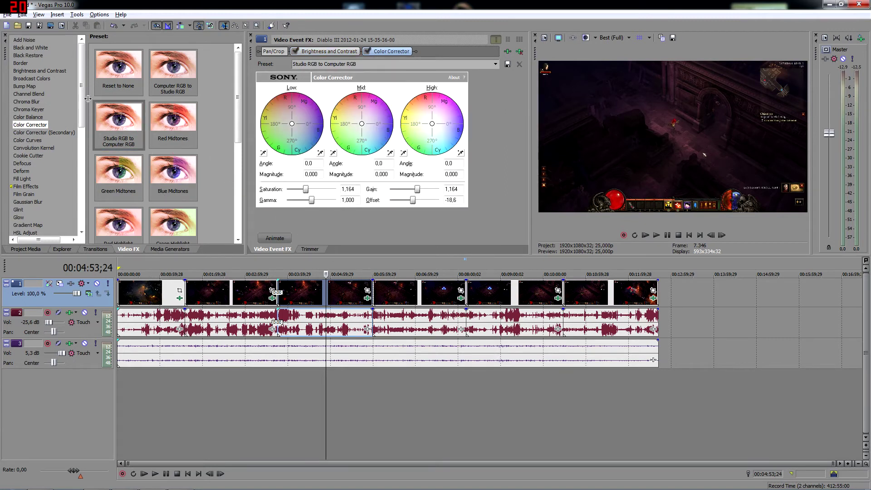
pyautogui.moveTo(111, 117); pyautogui.dragTo(584, 299)
# - Preview the corrected fifth and sixth clips at several points and open the fifth clip's event effects at 00:09:13;26
pyautogui.click(593, 294)
pyautogui.click(531, 292)
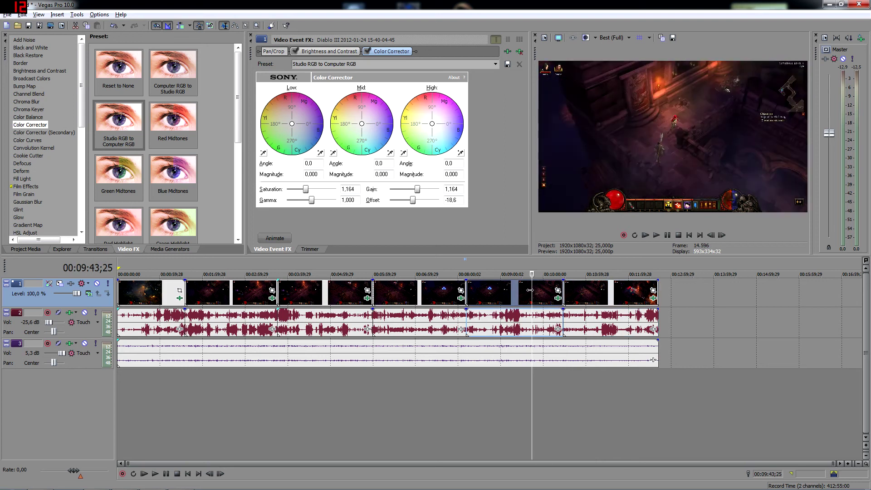
pyautogui.click(604, 290)
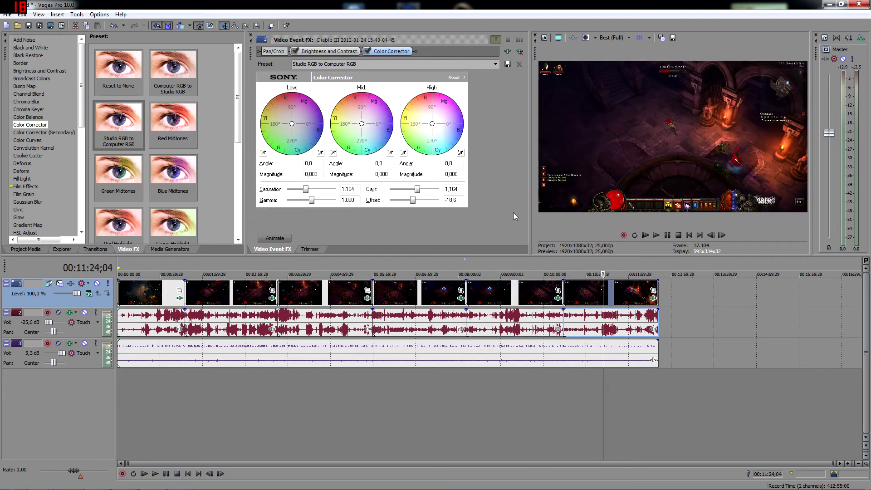
pyautogui.click(511, 293)
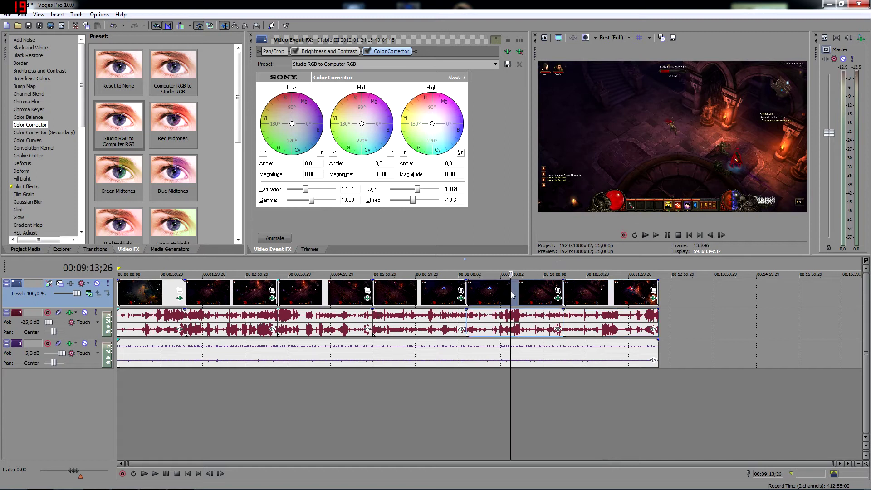
pyautogui.click(559, 300)
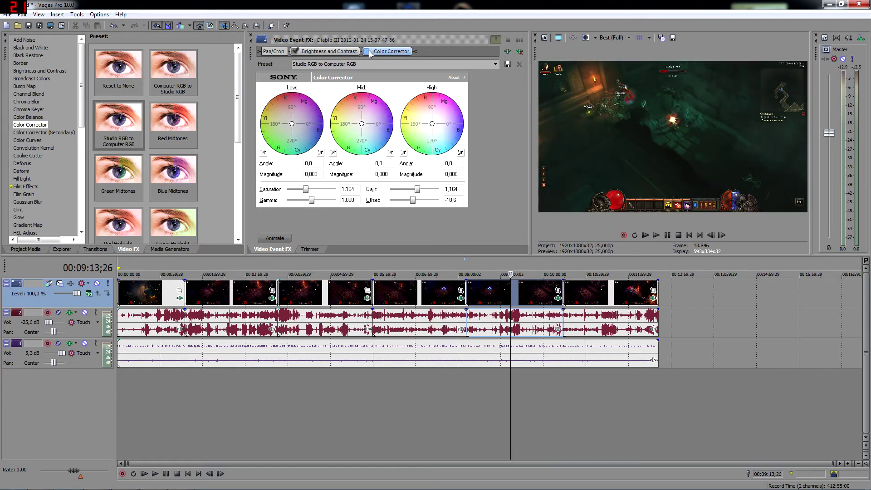
# - Bypass and re-enable Brightness and Contrast and the Color Corrector on the fifth clip to compare the picture with and without them
pyautogui.click(367, 52)
pyautogui.click(295, 51)
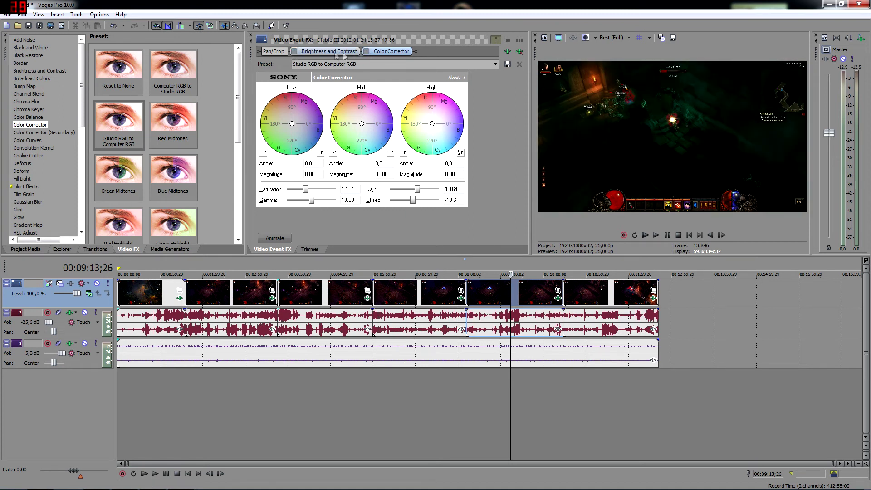
pyautogui.click(368, 51)
pyautogui.click(296, 51)
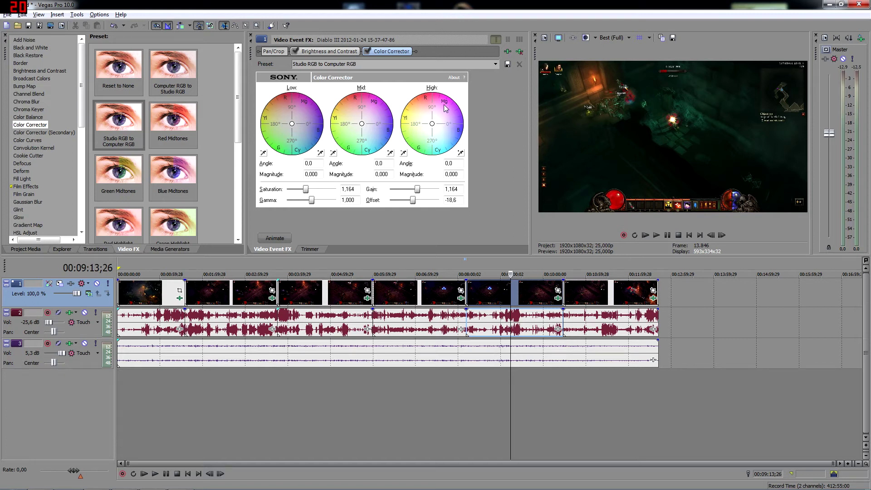
# - Preview the corrected fifth and sixth clips at several points, including 00:09:44;14 and 00:10:46;13
pyautogui.click(593, 299)
pyautogui.click(626, 300)
pyautogui.click(535, 297)
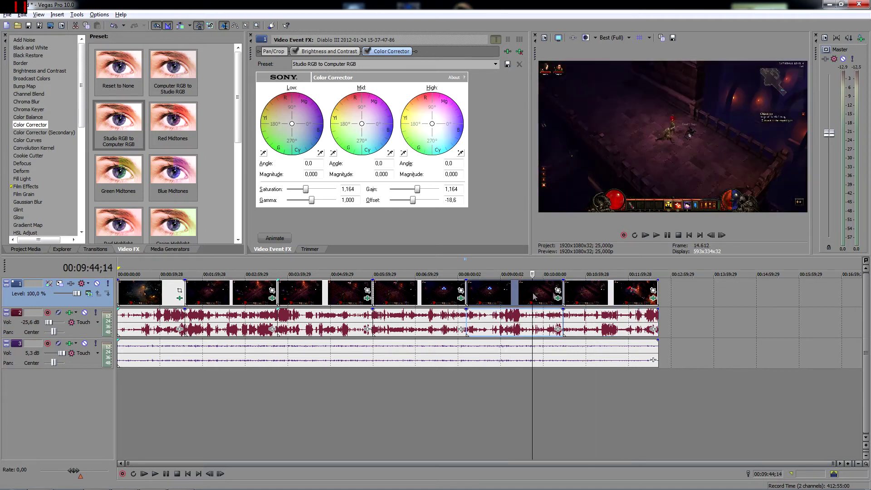
pyautogui.click(576, 295)
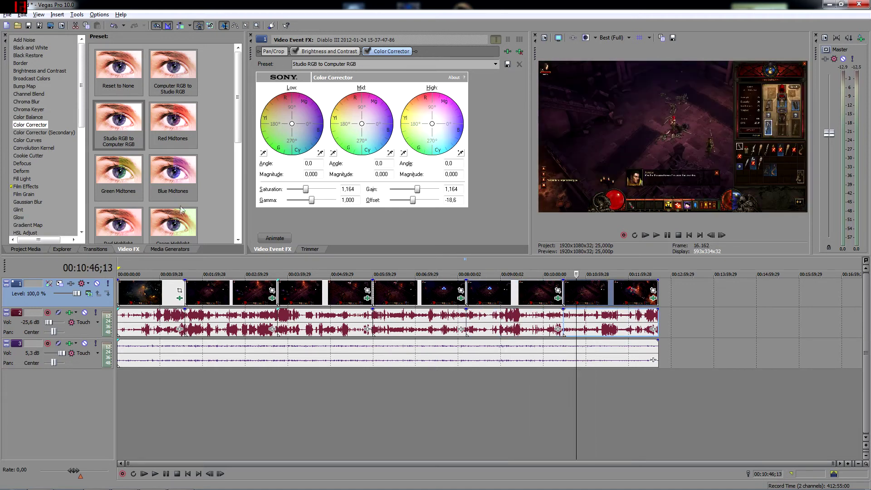
# - Try to place the Clock Wipe transition's Clockwise, Soft Edge preset on the cut between the first and second video clips
pyautogui.click(95, 249)
pyautogui.press('Down')
pyautogui.press('Down')
pyautogui.press('Down')
pyautogui.press('Down')
pyautogui.press('Down')
pyautogui.press('Down')
pyautogui.press('Down')
pyautogui.press('Down')
pyautogui.press('Down')
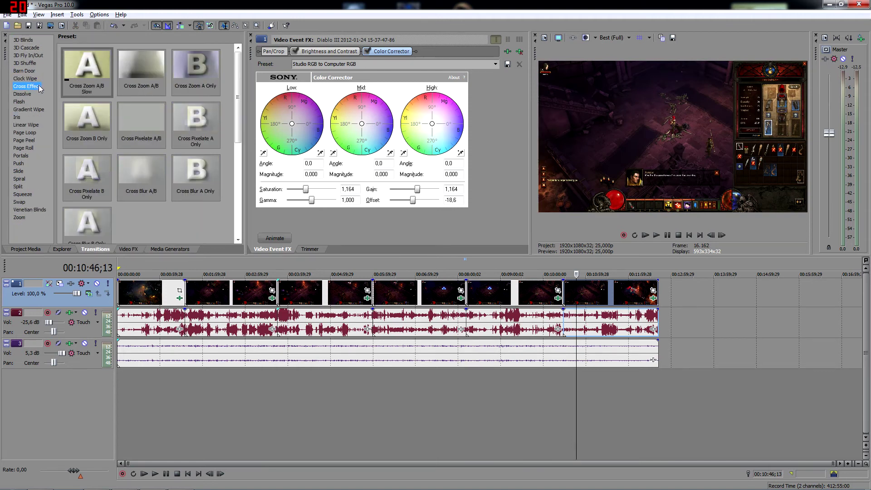
pyautogui.click(30, 80)
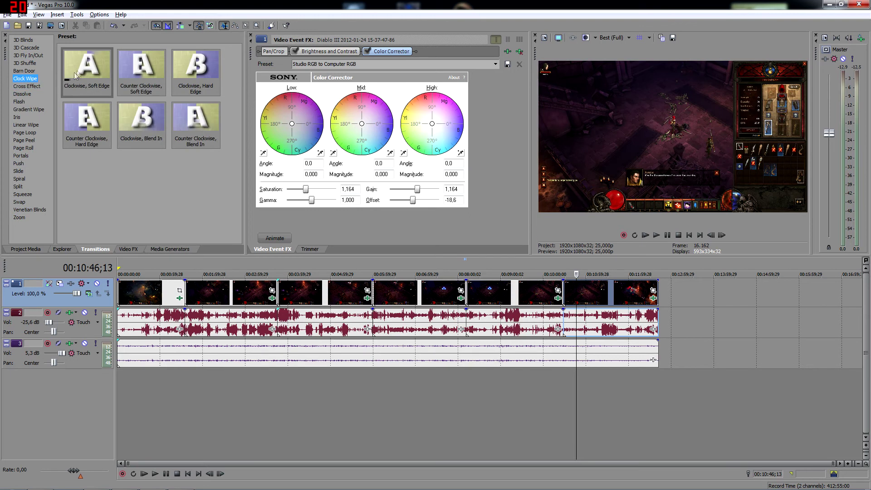
pyautogui.moveTo(85, 70); pyautogui.dragTo(185, 302)
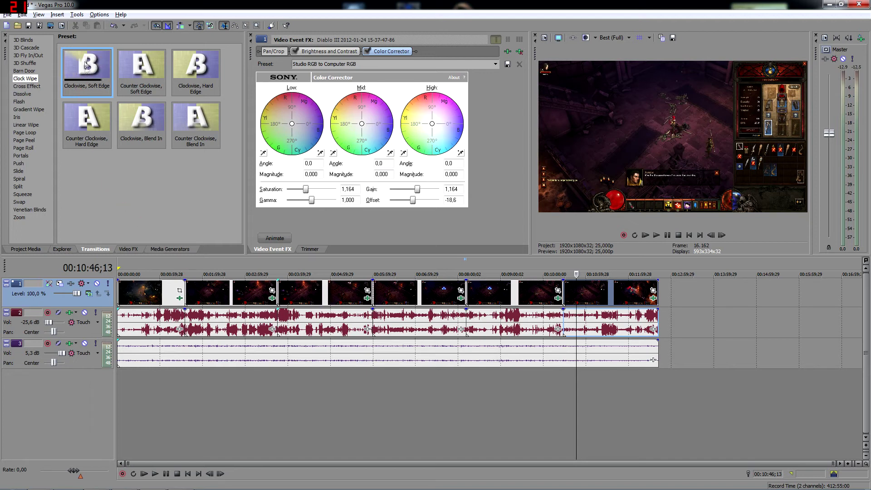
# - Look through the Credit Roll presets of the media generators, including Timed, Zoom In/Out on Blue
pyautogui.click(129, 250)
pyautogui.click(157, 250)
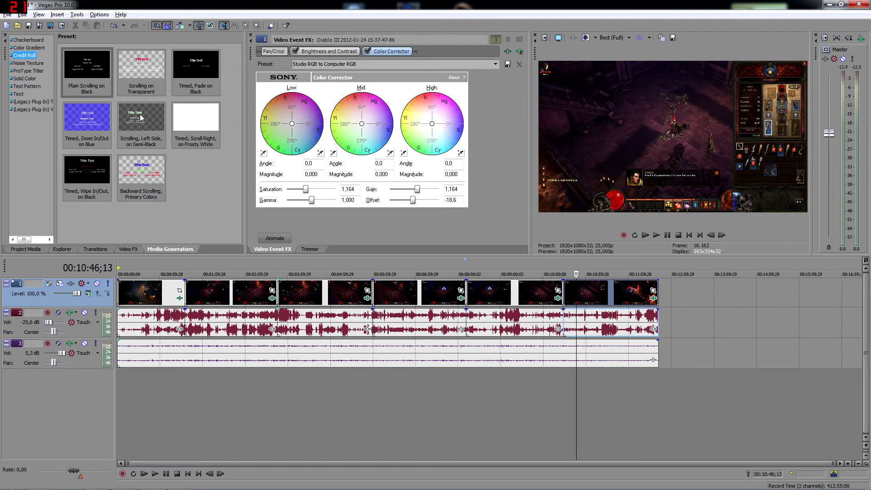
pyautogui.click(81, 122)
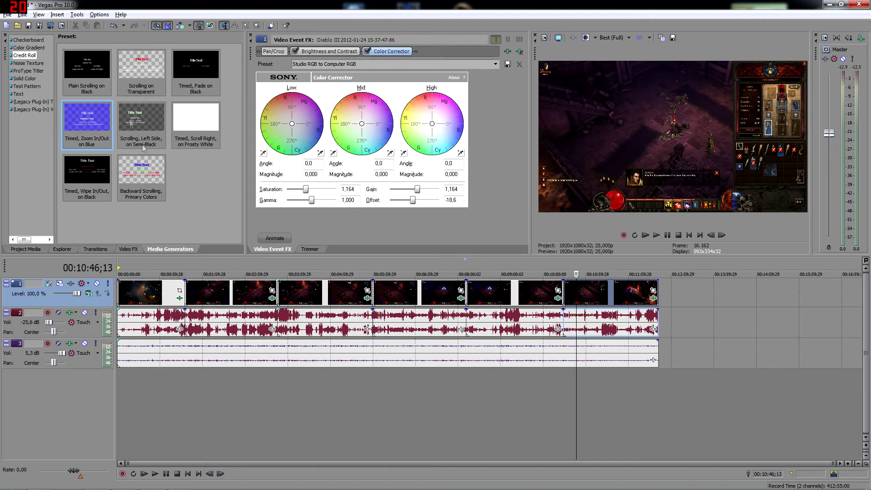
pyautogui.click(61, 27)
pyautogui.moveTo(416, 82); pyautogui.dragTo(363, 79)
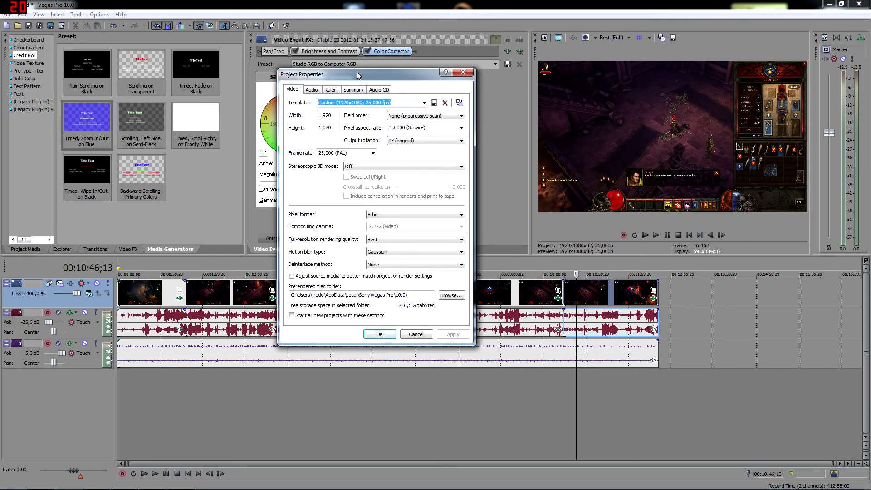
pyautogui.moveTo(356, 72); pyautogui.dragTo(370, 61)
pyautogui.click(63, 27)
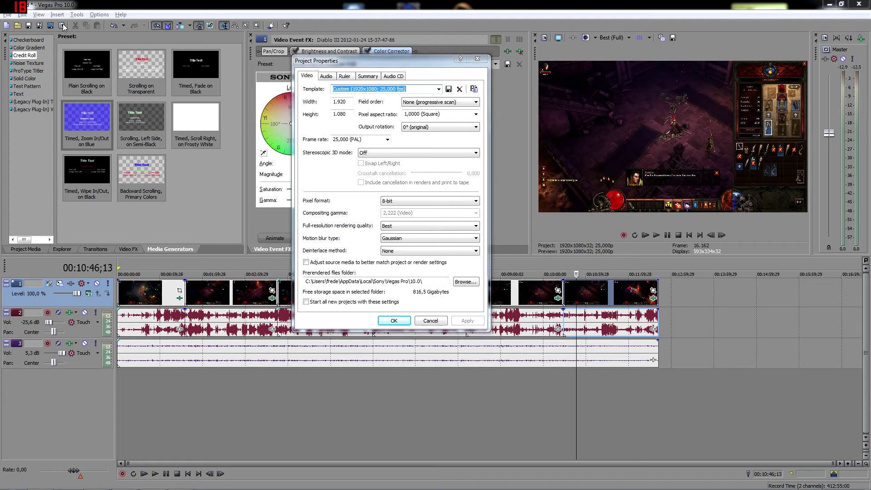
pyautogui.click(476, 59)
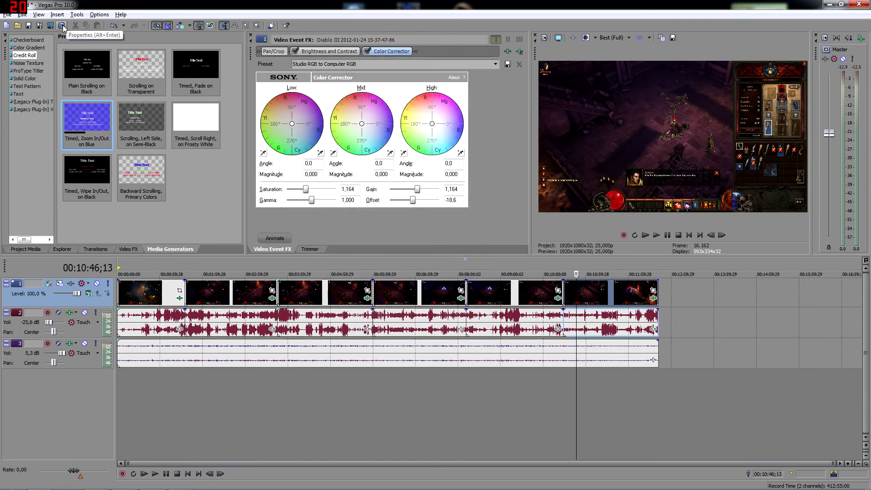
# - Review the project's video properties, including field order, pixel aspect ratio, frame rate, full-resolution rendering quality and deinterlace method
pyautogui.click(62, 26)
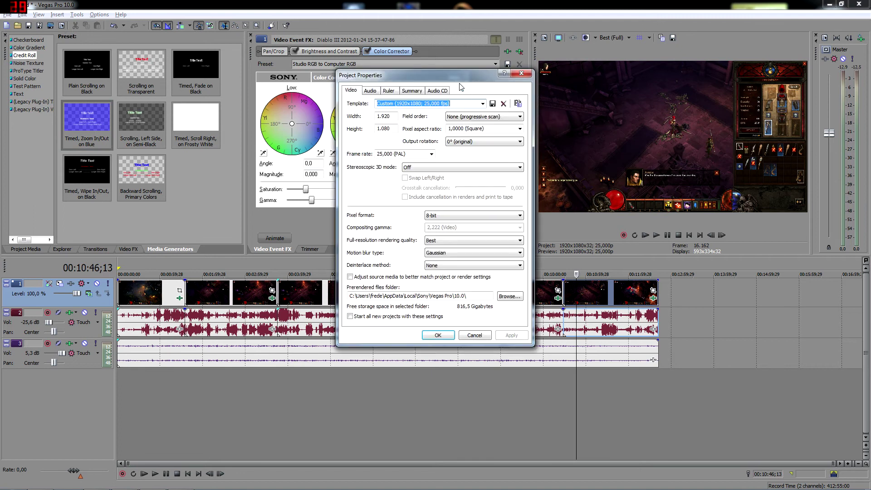
pyautogui.moveTo(462, 84); pyautogui.dragTo(407, 82)
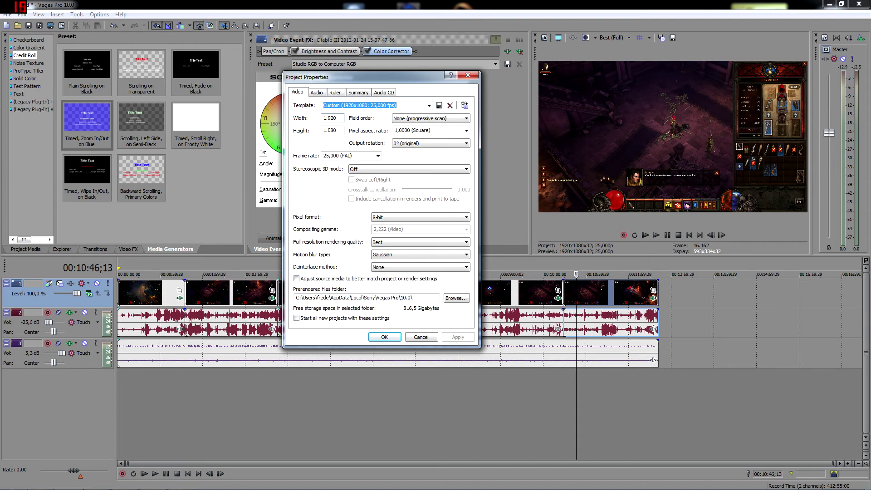
pyautogui.click(422, 121)
pyautogui.click(422, 121)
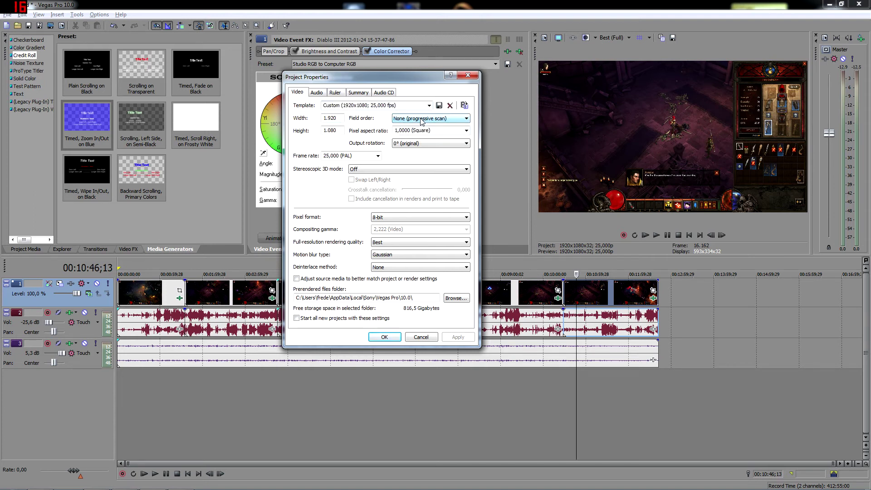
pyautogui.press('Tab')
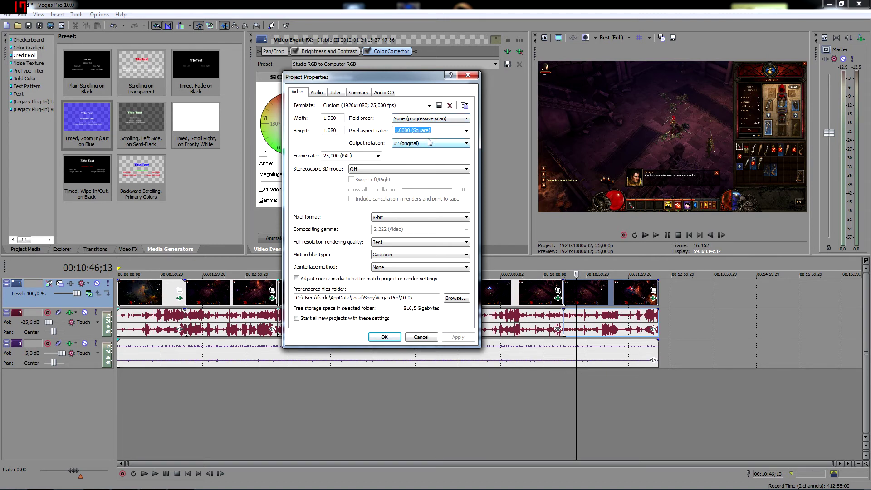
pyautogui.click(378, 156)
pyautogui.click(378, 155)
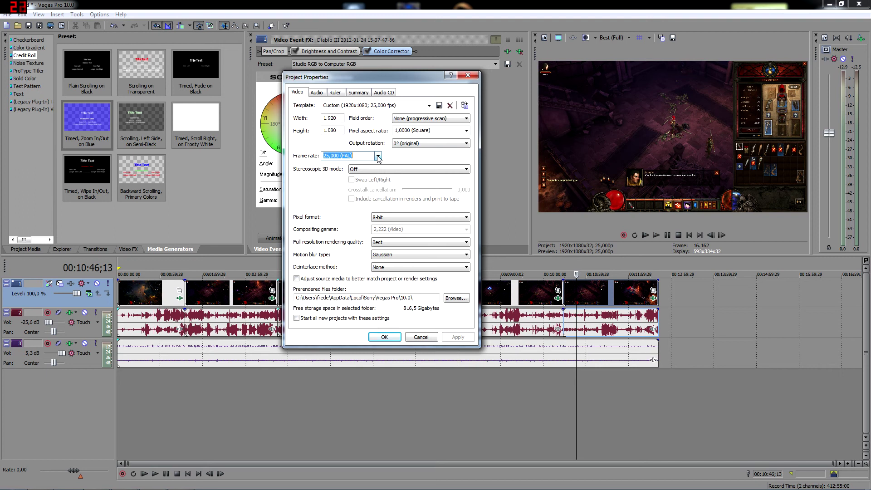
pyautogui.click(393, 243)
pyautogui.click(392, 241)
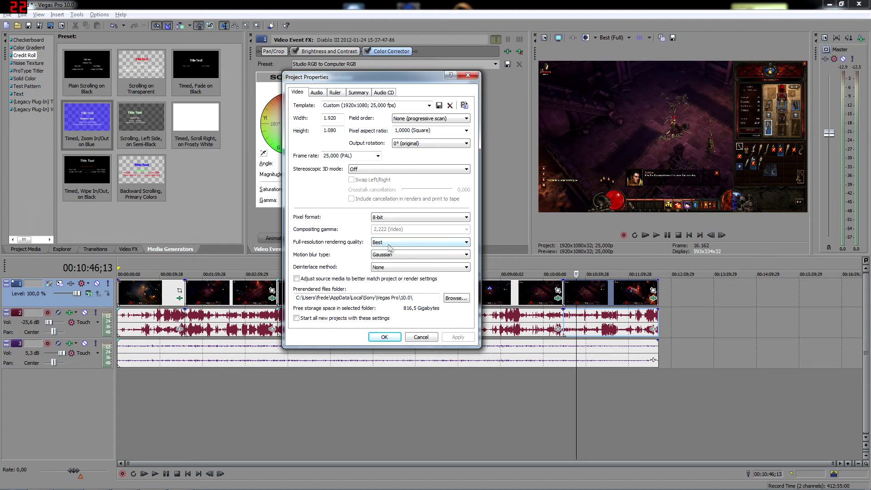
pyautogui.click(397, 268)
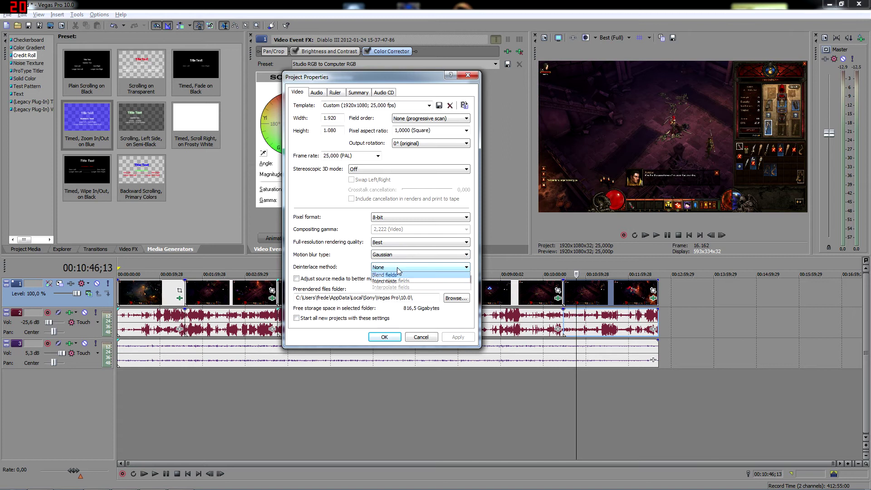
pyautogui.click(396, 268)
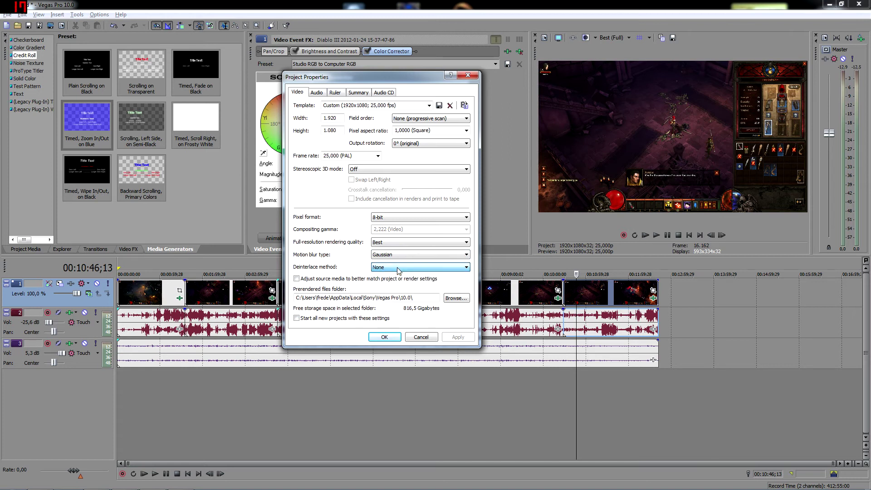
# - Enable starting all new projects with these settings, review the audio, ruler, summary and audio CD properties, and cancel the project properties
pyautogui.click(298, 318)
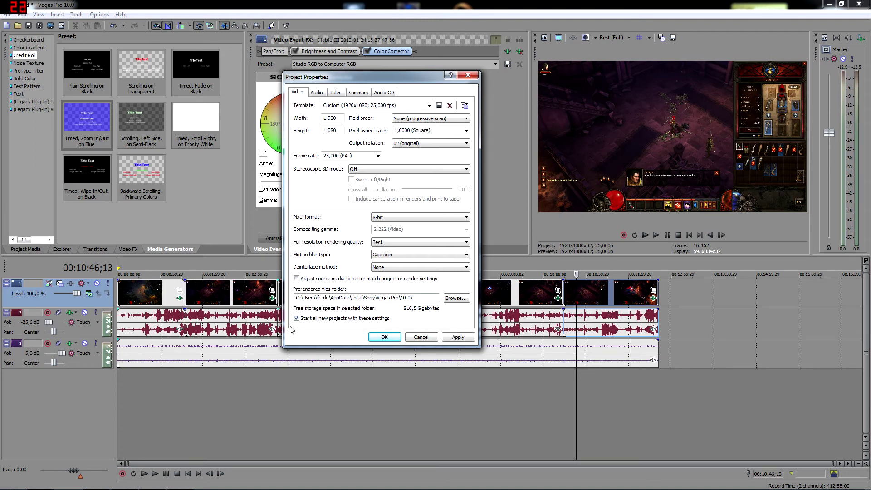
pyautogui.click(317, 92)
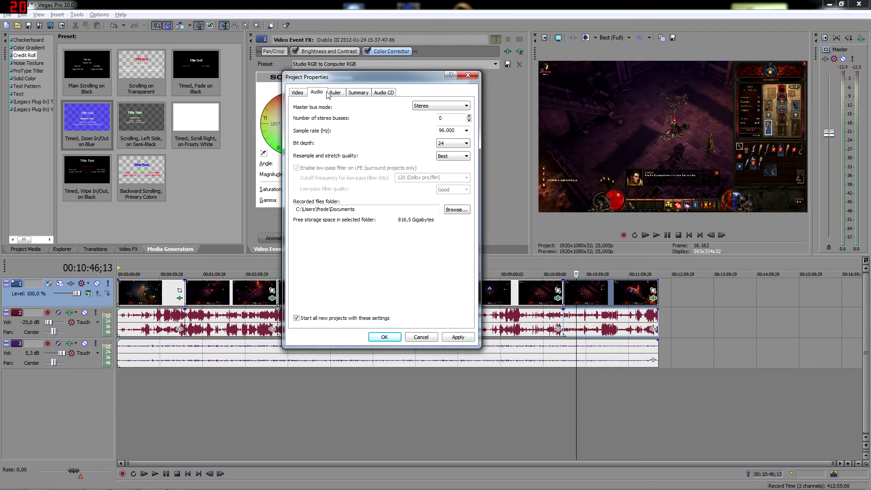
pyautogui.click(457, 156)
pyautogui.click(456, 156)
pyautogui.click(335, 92)
pyautogui.click(359, 93)
pyautogui.click(384, 93)
pyautogui.click(317, 93)
pyautogui.click(302, 95)
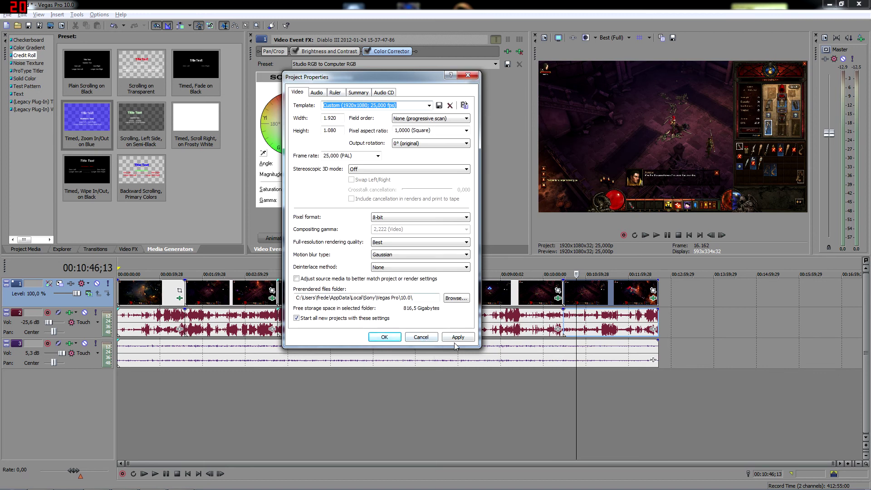
pyautogui.click(421, 337)
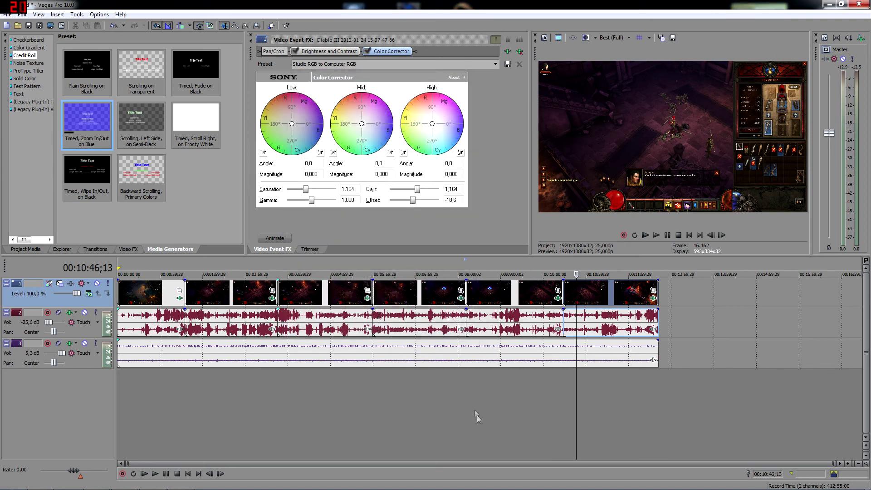
# - Start rendering the project to a file and choose MainConcept AVC/AAC (*.mp4) as the output type
pyautogui.click(8, 14)
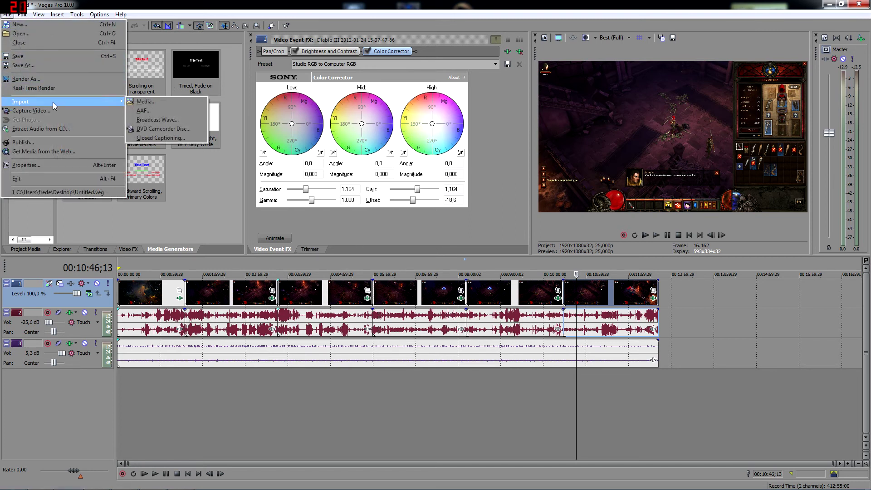
pyautogui.click(42, 77)
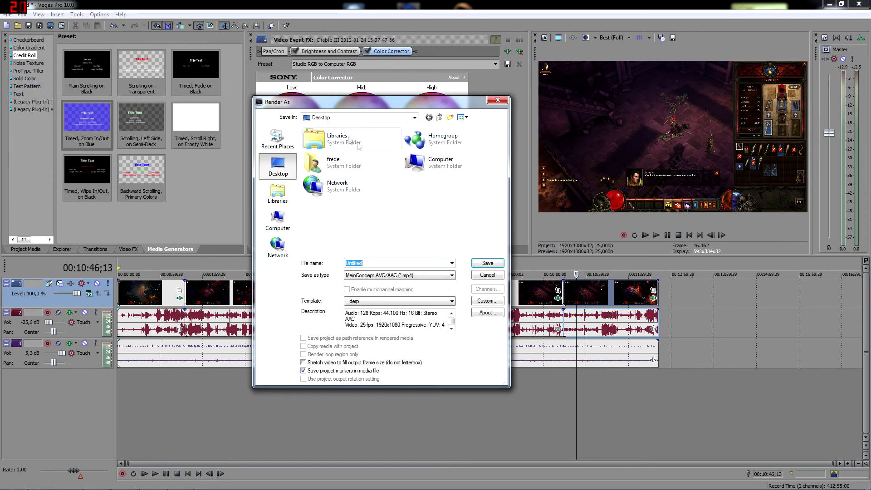
pyautogui.click(356, 276)
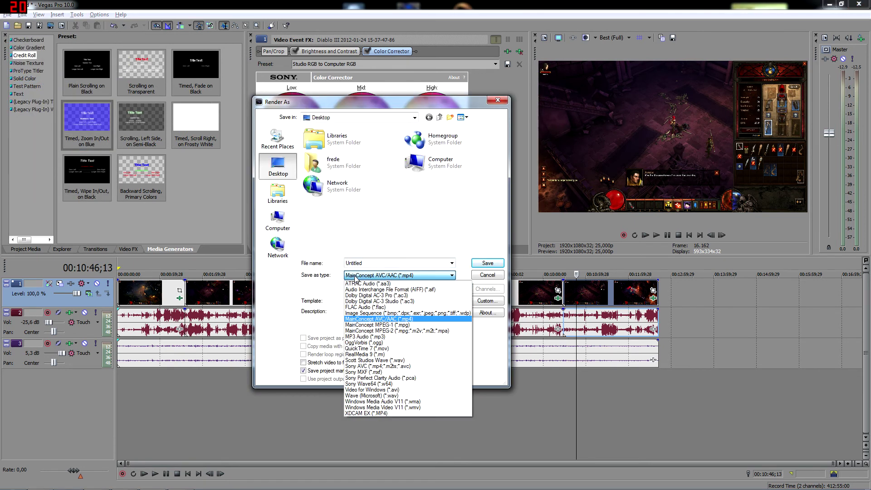
pyautogui.click(417, 319)
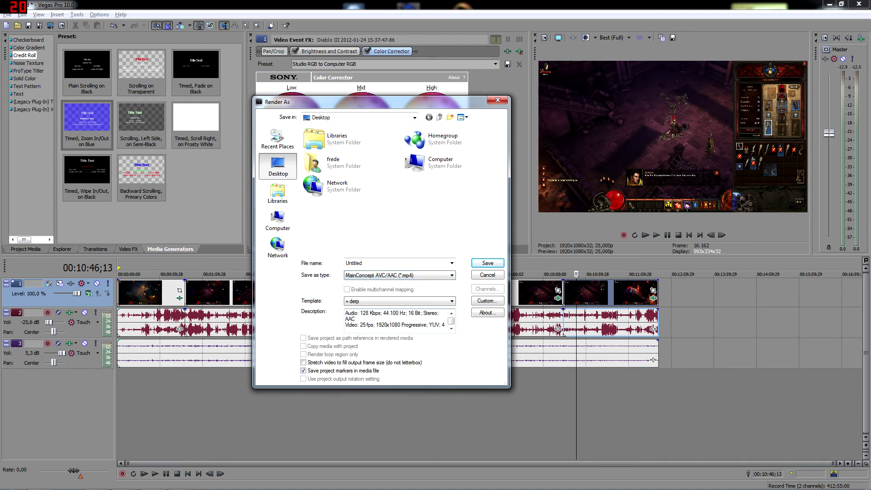
# - Try the Default Template for the render, inspect its custom settings and close them
pyautogui.click(415, 301)
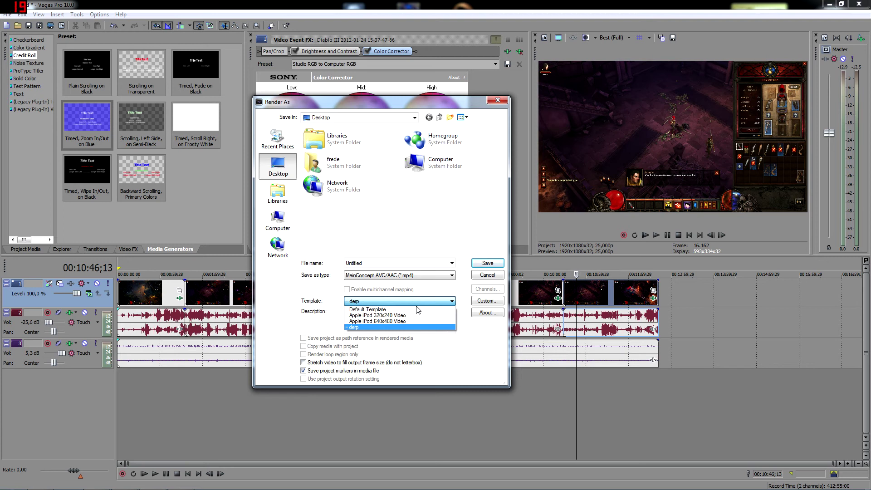
pyautogui.click(418, 309)
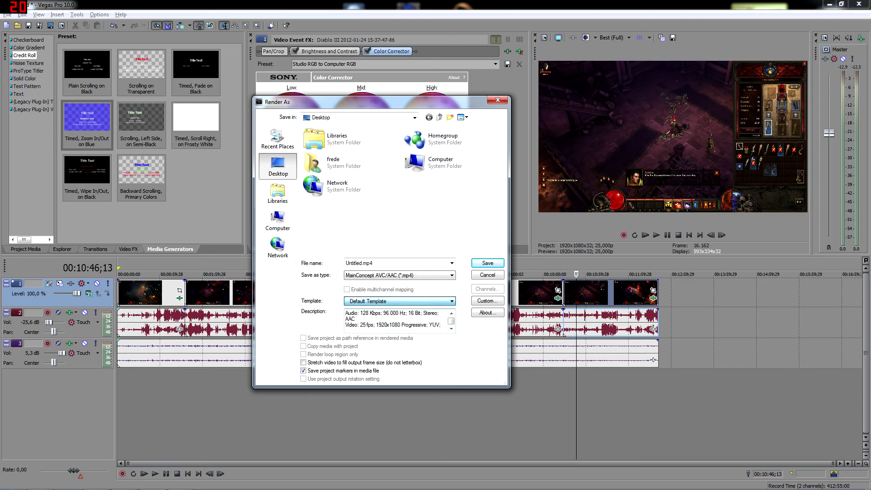
pyautogui.click(480, 301)
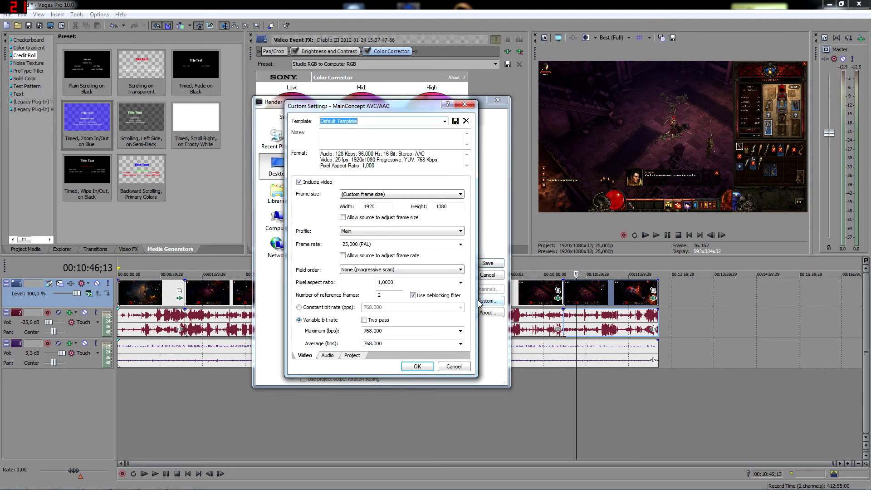
pyautogui.click(473, 106)
# - Select the derp render template and open its custom video settings at the frame width
pyautogui.click(451, 301)
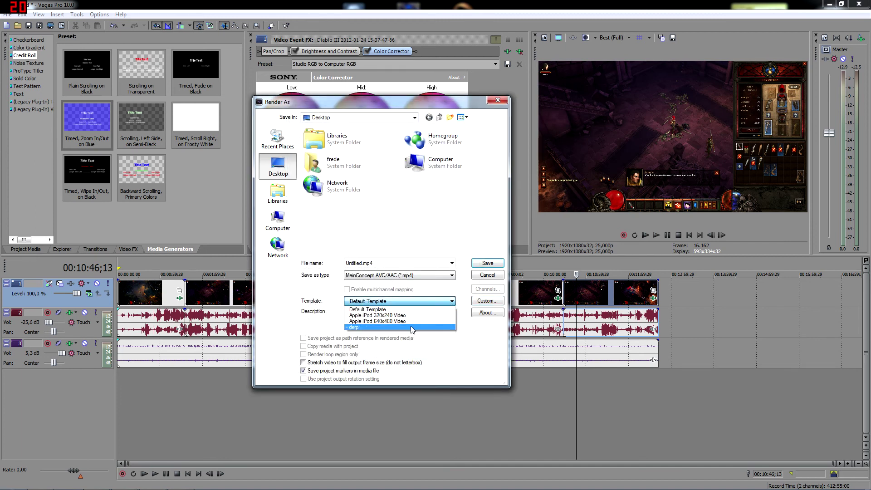
pyautogui.click(400, 328)
pyautogui.click(488, 301)
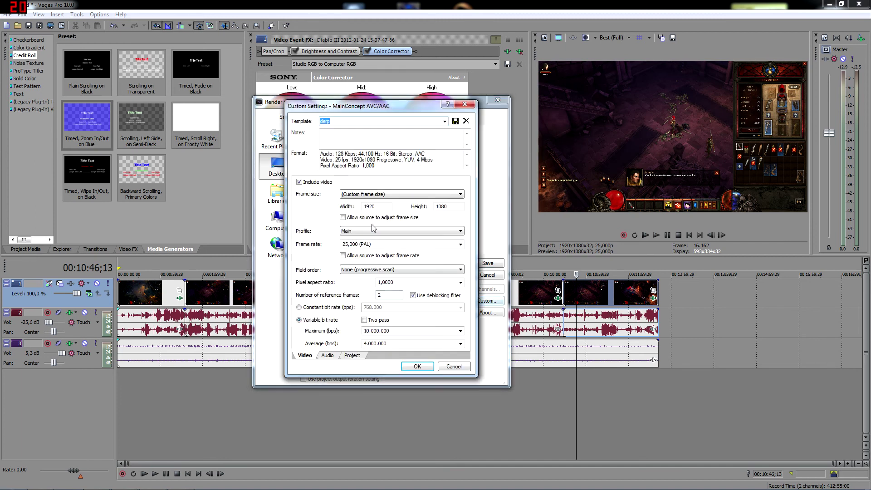
pyautogui.moveTo(385, 107)
pyautogui.mouseDown()
pyautogui.moveTo(383, 87)
pyautogui.moveTo(377, 111)
pyautogui.mouseUp()
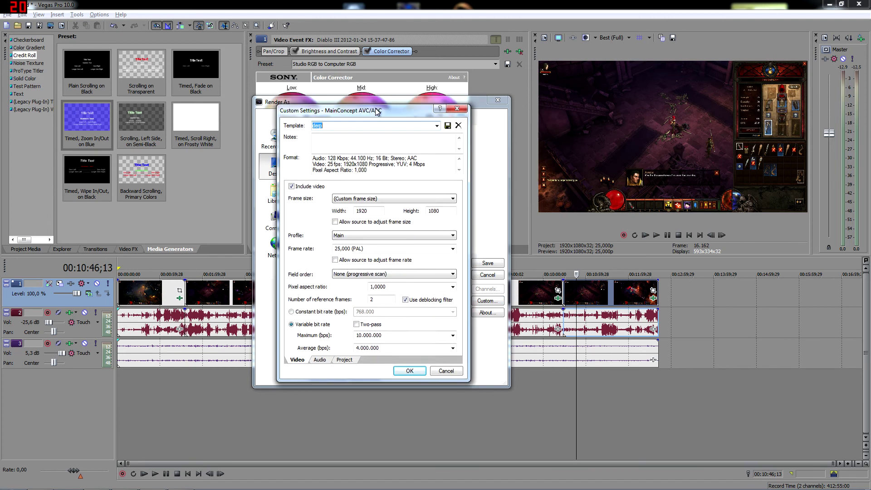
pyautogui.click(363, 211)
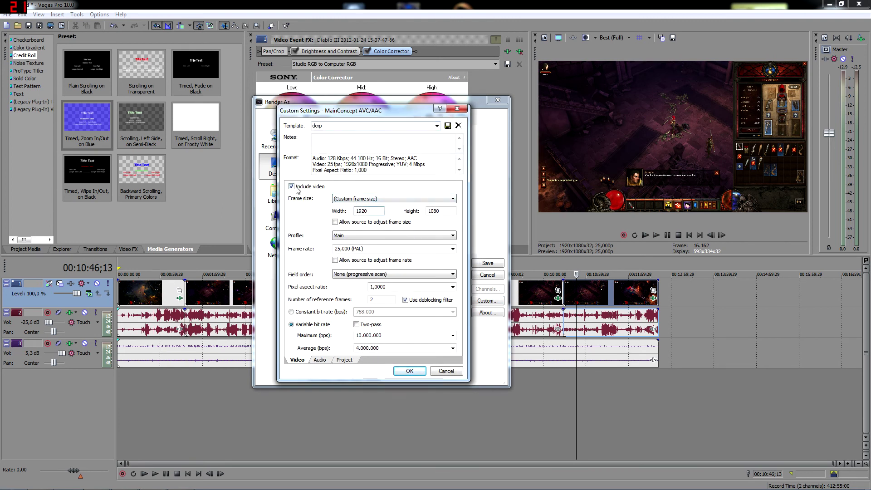
# - Review the frame height, the available maximum bit rates and the two-pass option in the template's custom video settings
pyautogui.hotkey('ctrl', 'a')
pyautogui.press('Tab')
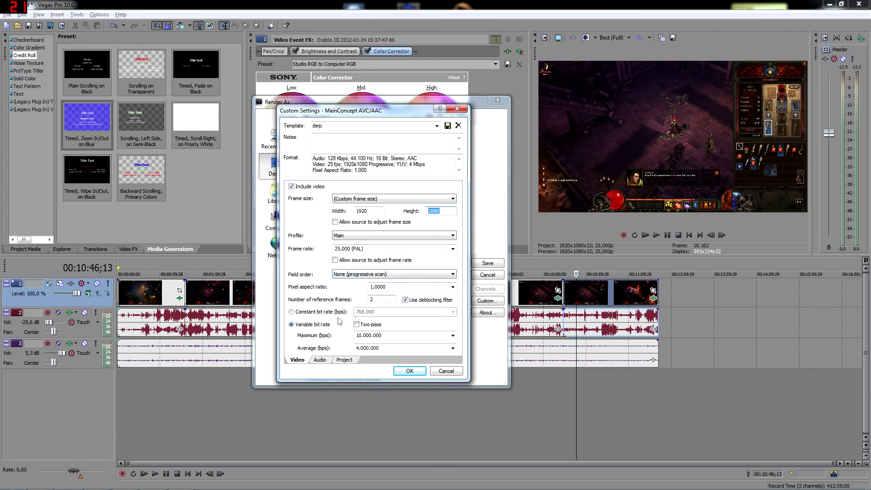
pyautogui.click(453, 336)
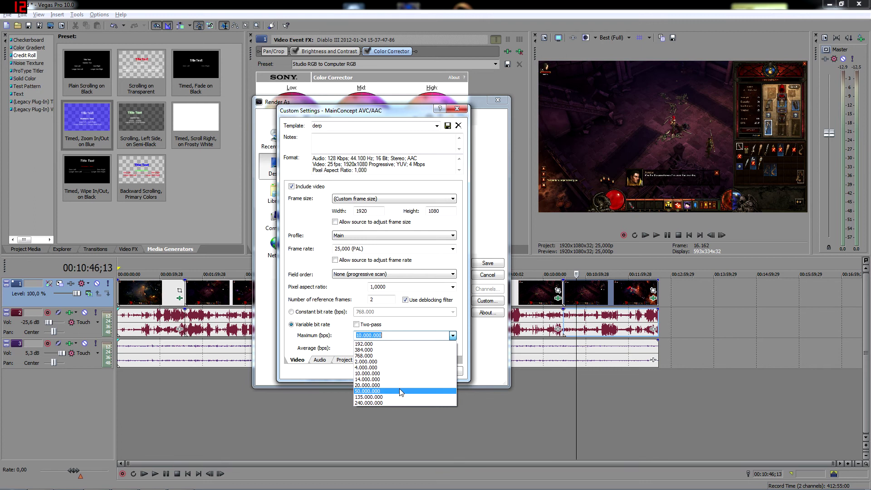
pyautogui.click(401, 325)
pyautogui.click(401, 325)
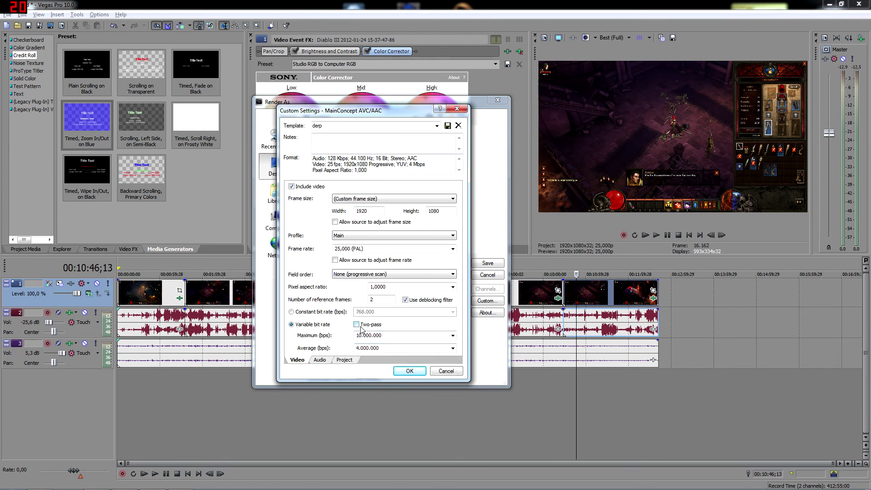
# - Check the template's audio sample rate and bit rate settings, and set the video rendering quality to Best
pyautogui.click(327, 362)
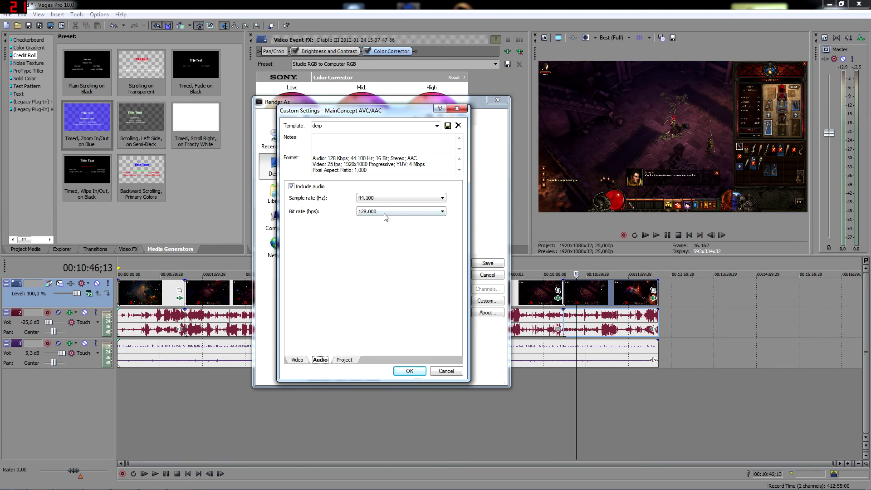
pyautogui.click(344, 359)
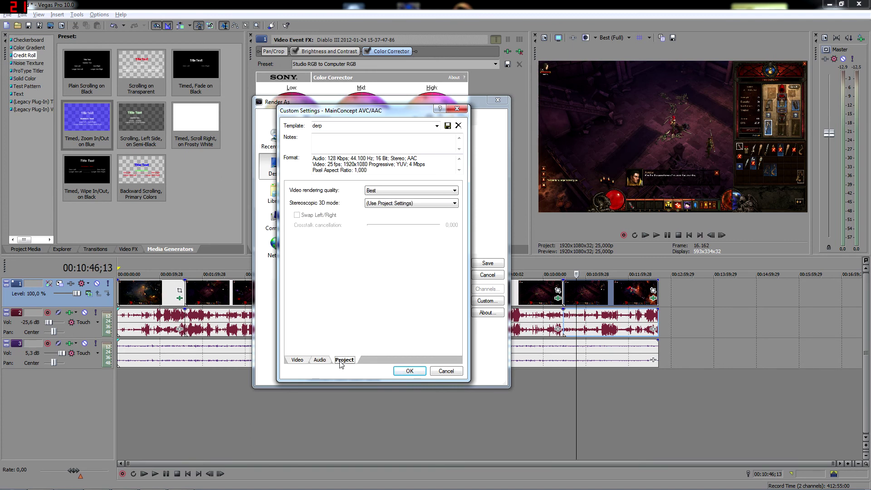
pyautogui.click(396, 190)
pyautogui.click(388, 223)
# - Accept the custom template settings and start rendering the project as Untitled.mp4 on the Desktop
pyautogui.click(409, 370)
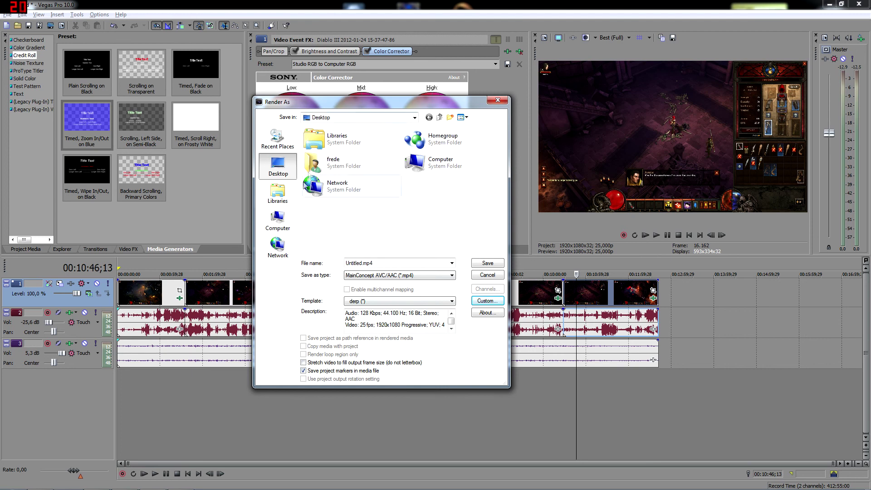
pyautogui.click(488, 263)
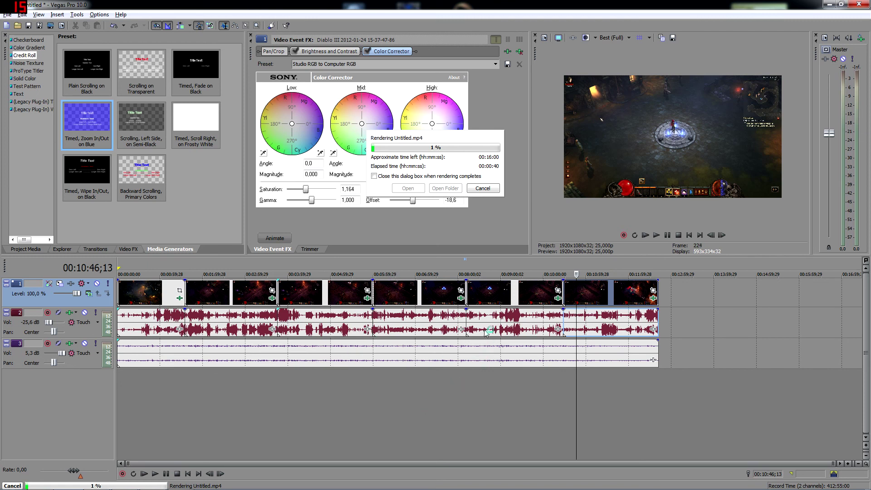
# - Switch to Fraps to show its movie capture settings while the render runs
pyautogui.moveTo(153, 482)
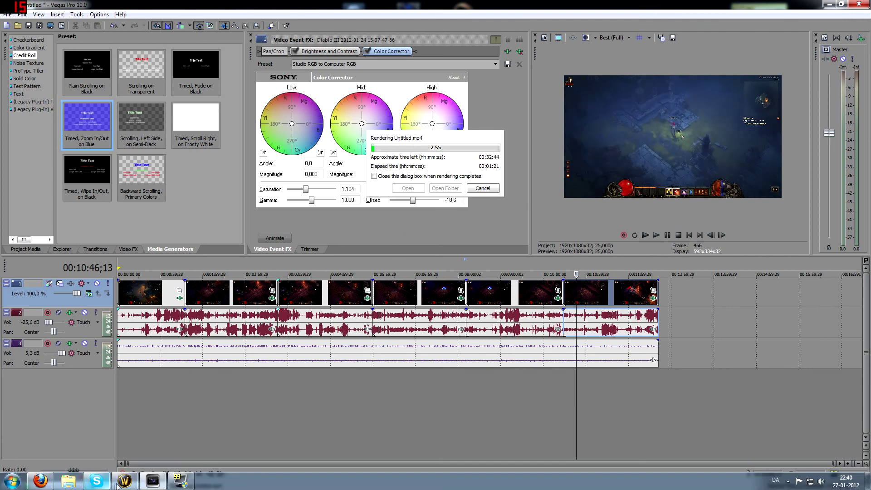
pyautogui.click(194, 473)
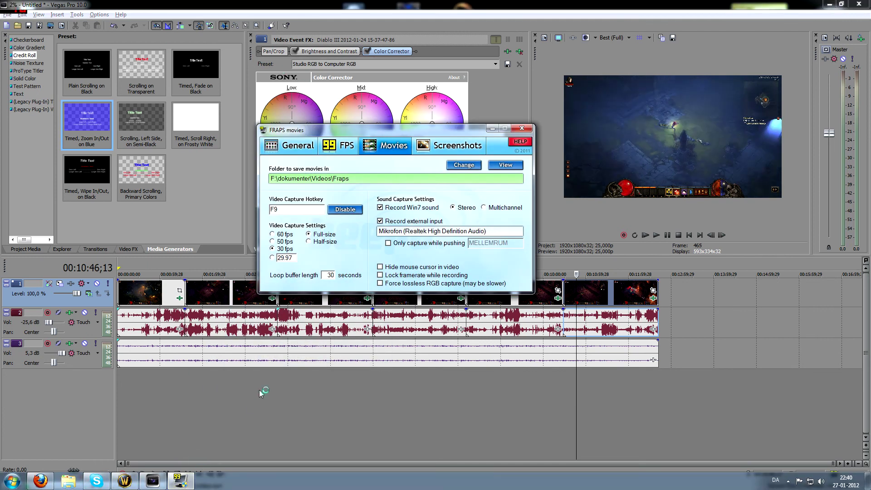